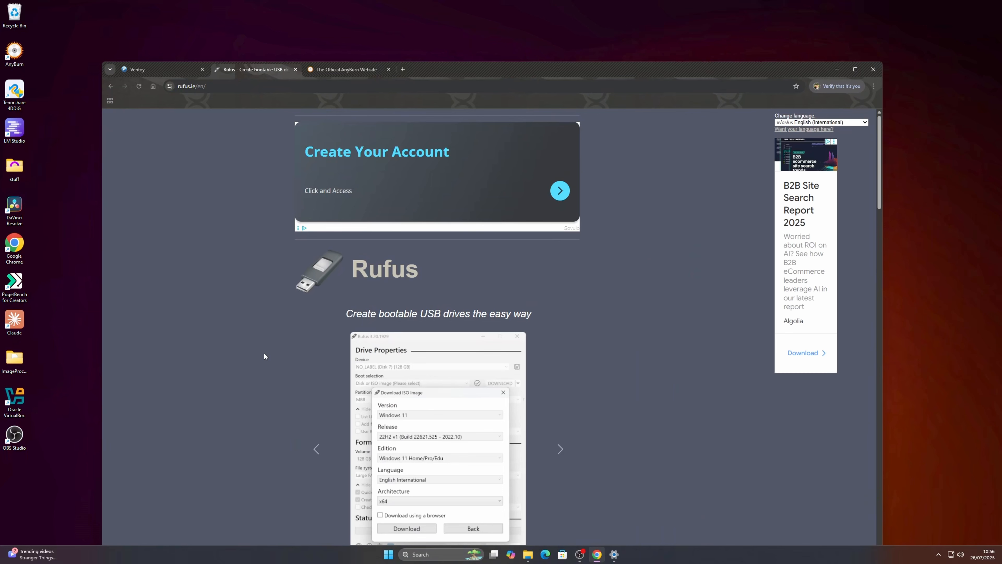
View the AnyBurn website, then close the browser
left_click(337, 71)
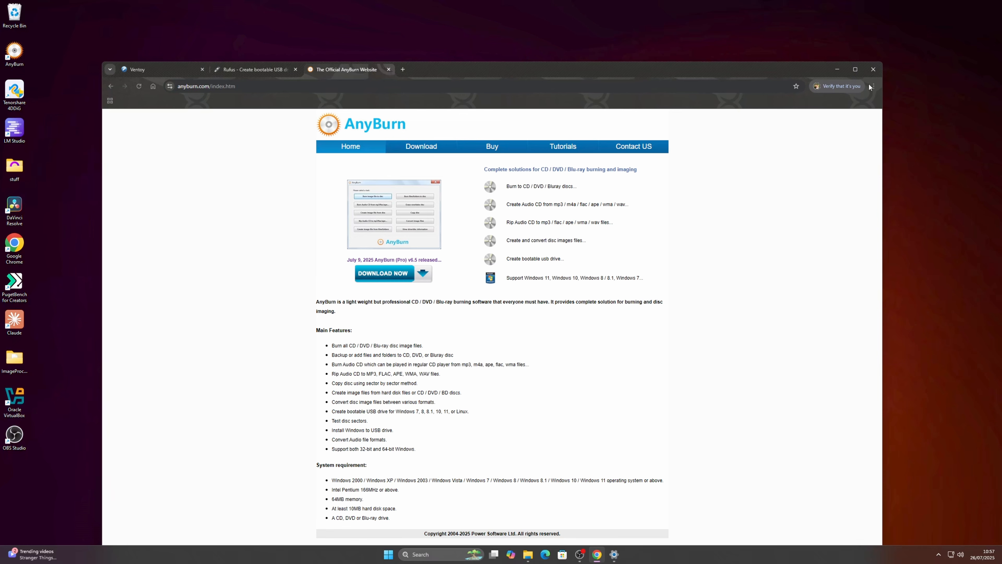
left_click(873, 69)
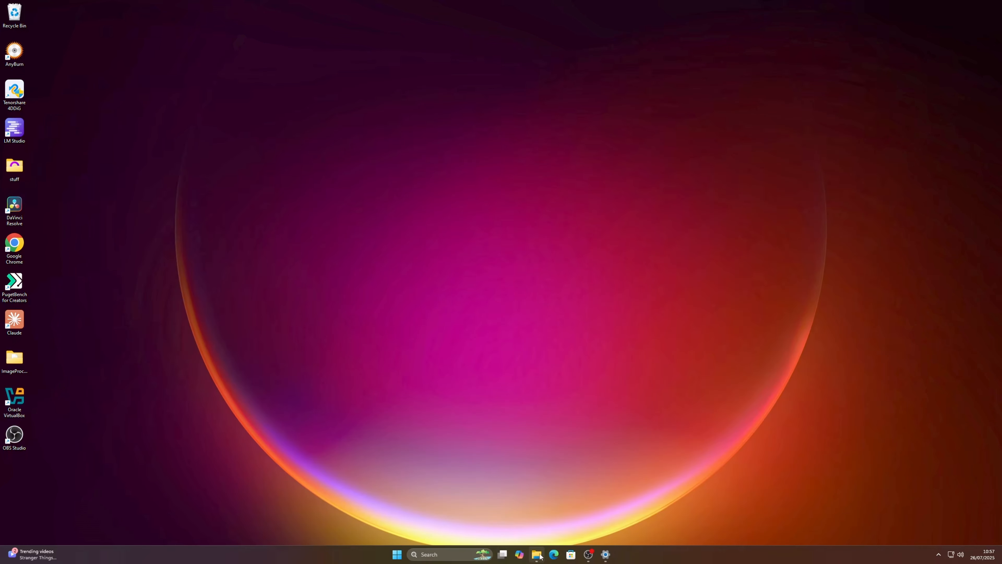
Open File Explorer and view the ISO copies in the backup folder inside Downloads, returning to Downloads
left_click(533, 555)
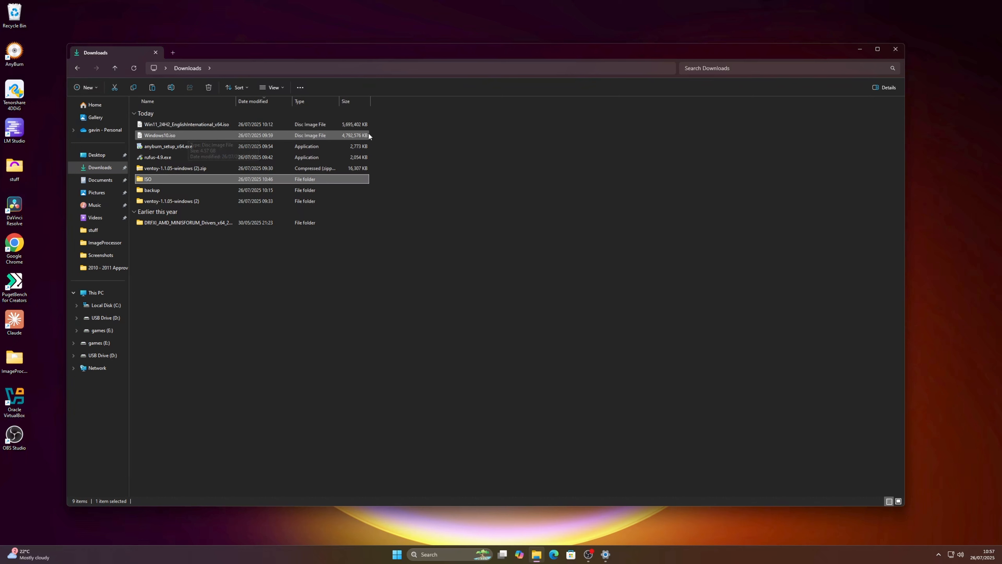
double_click(153, 191)
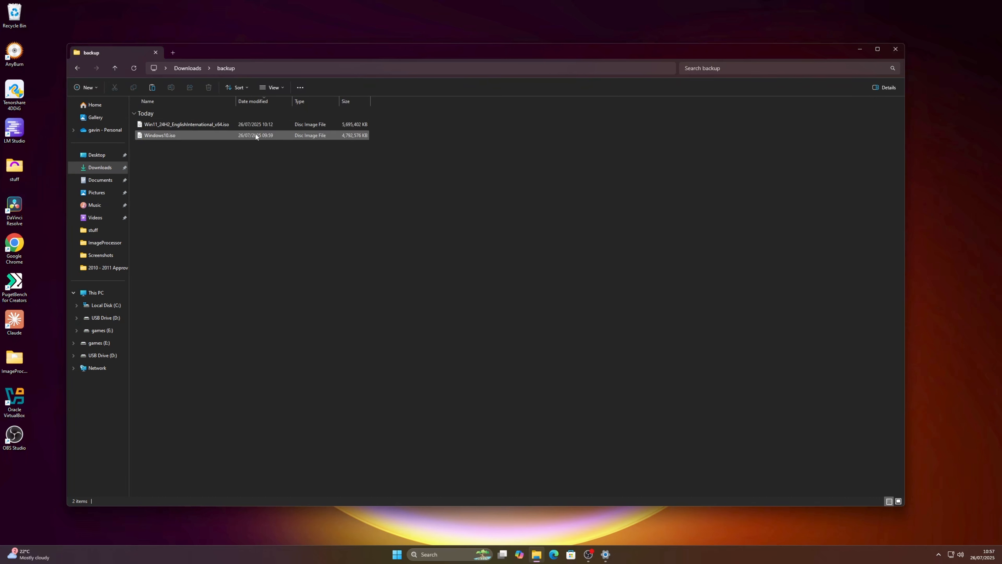
left_click(77, 68)
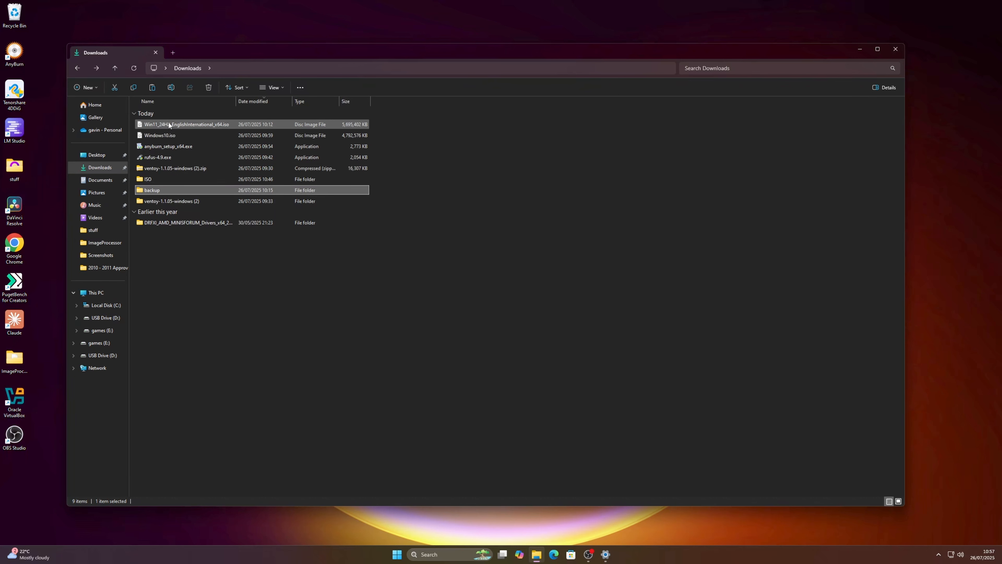
Launch rufus-4.9.exe from Downloads and choose Windows10.iso as the boot image
mouse_move(161, 159)
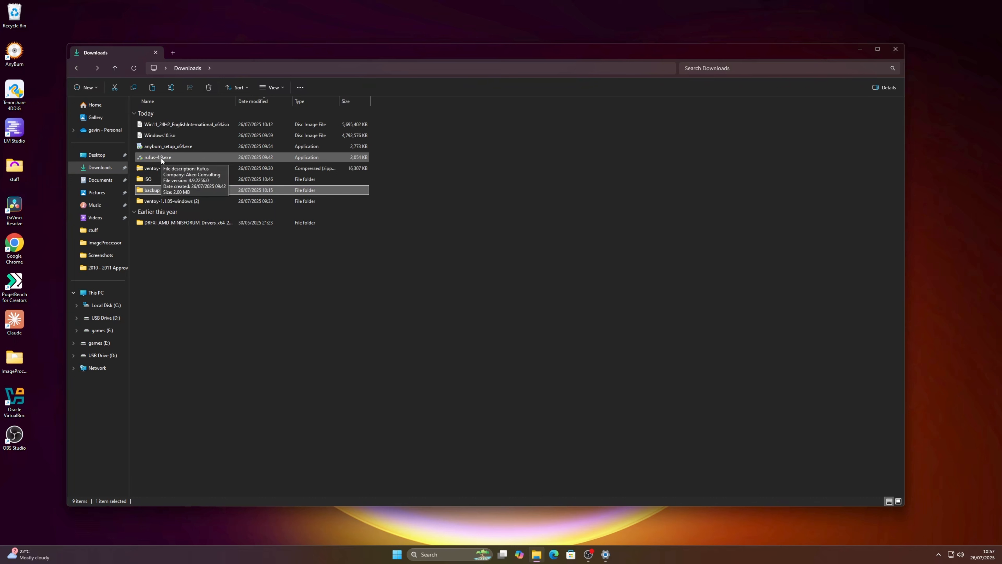
double_click(161, 157)
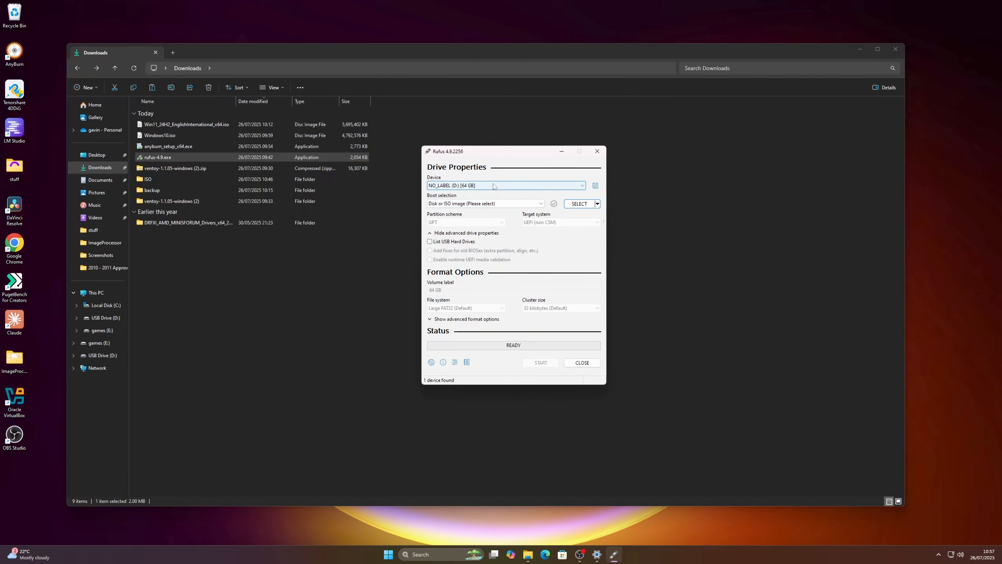
left_click(577, 204)
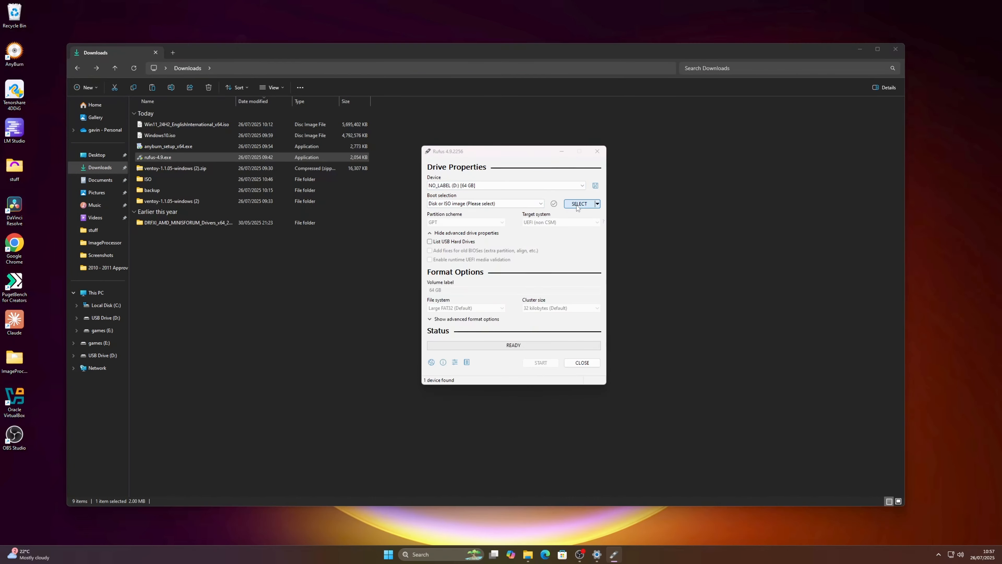
left_click(538, 243)
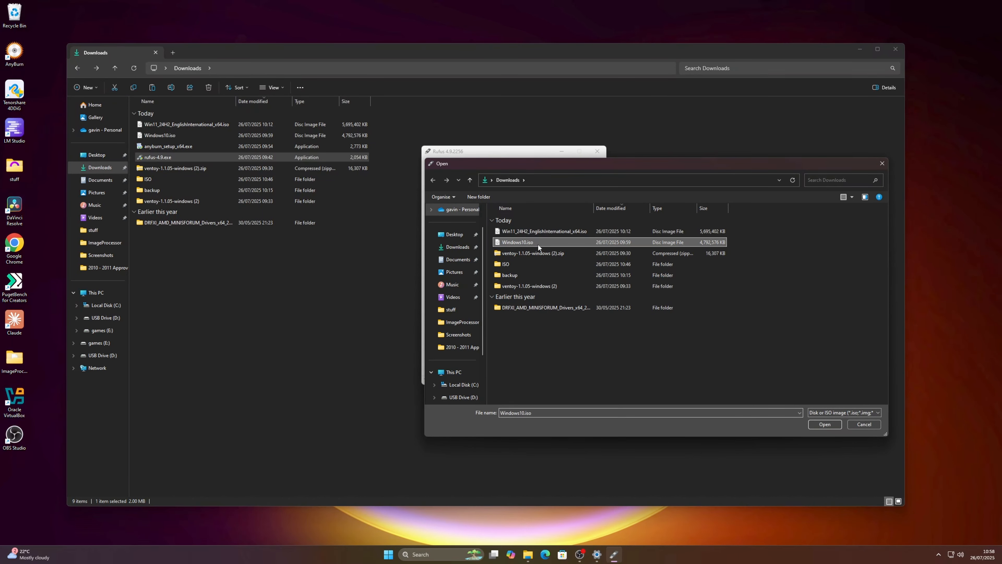
left_click(823, 424)
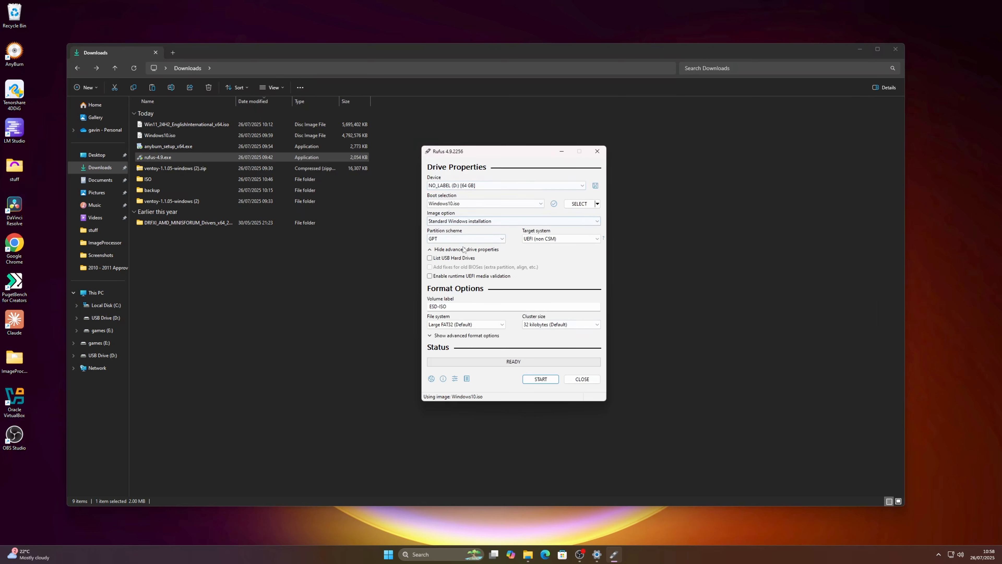
Write the image to the USB drive with a local account, this user's regional options, data collection disabled and BitLocker automatic device encryption disabled
left_click(431, 337)
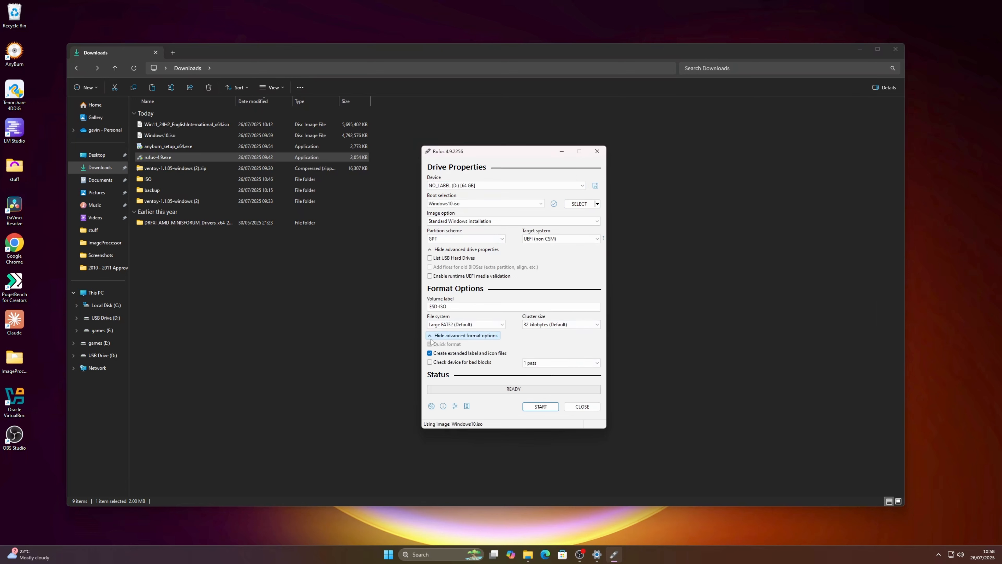
left_click(431, 341)
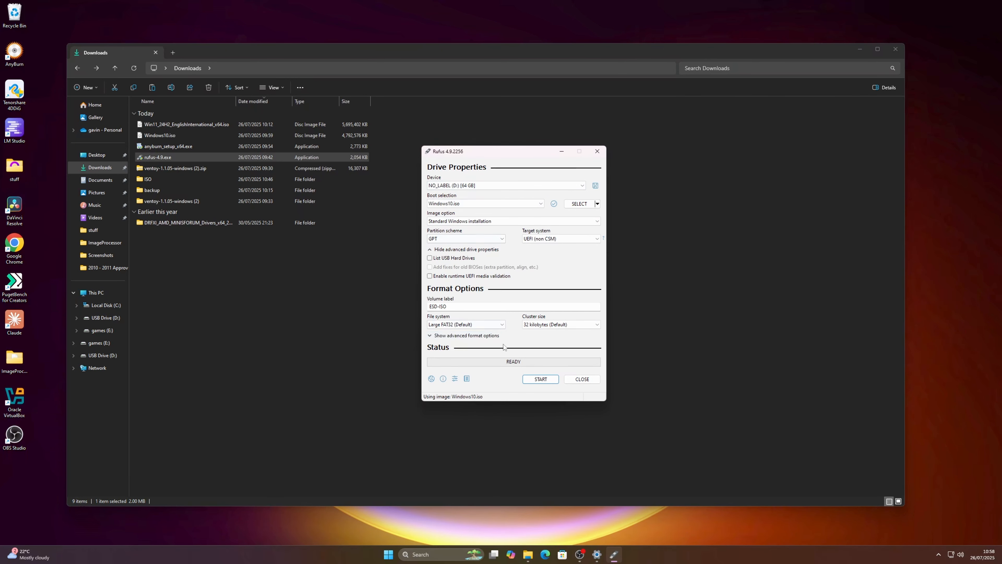
left_click(540, 378)
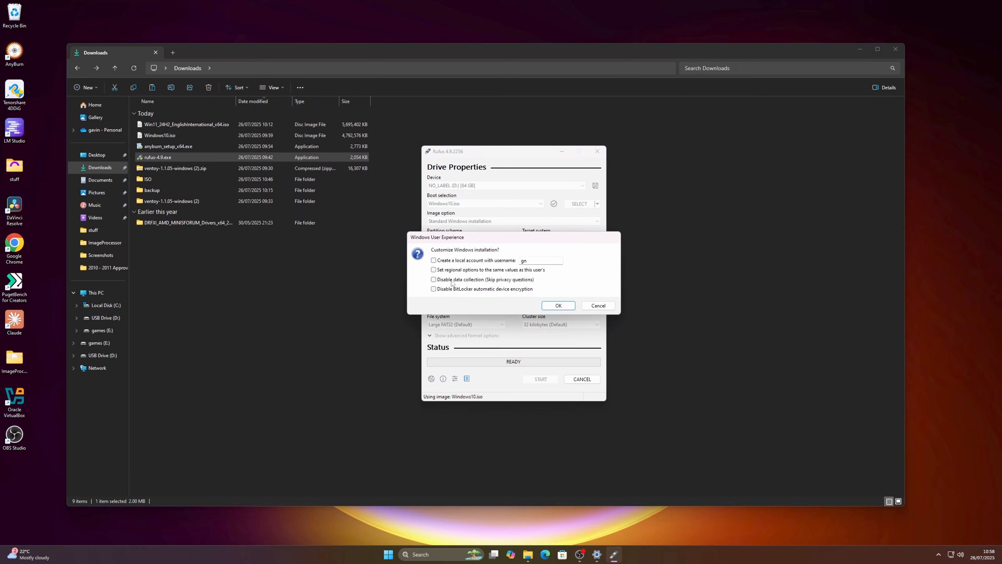
left_click(433, 261)
left_click(433, 270)
left_click(434, 279)
left_click(433, 289)
left_click(563, 307)
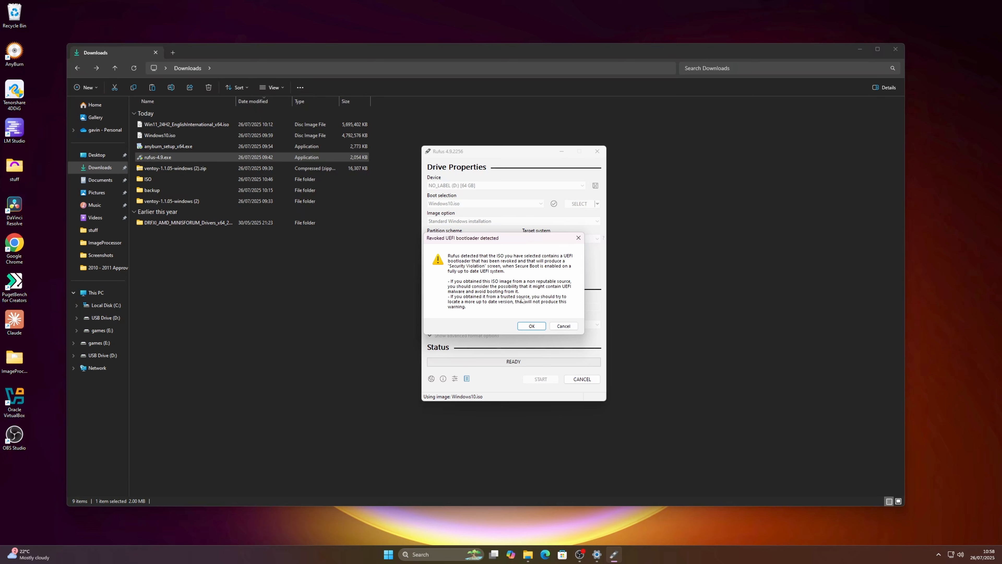
left_click(534, 326)
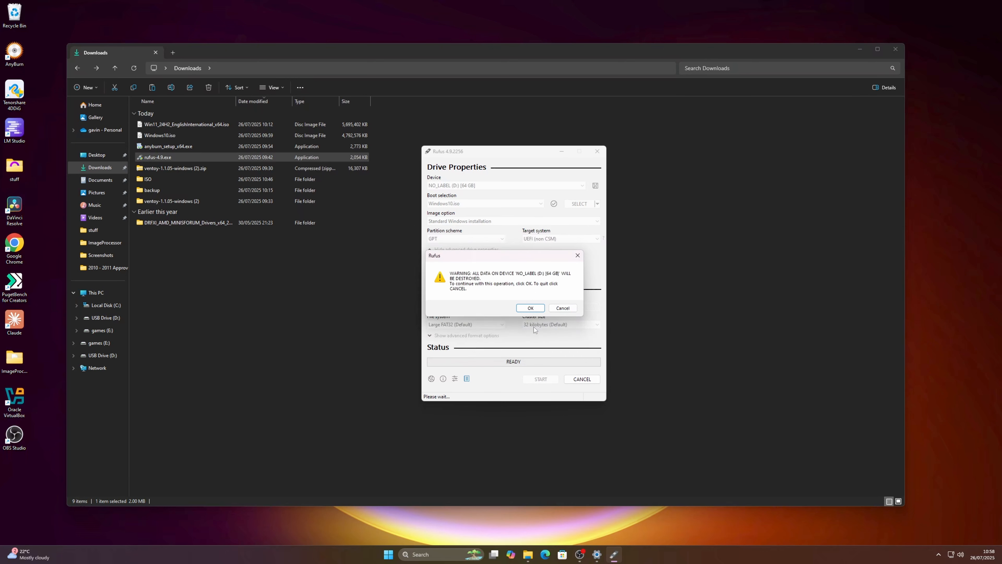
left_click(531, 310)
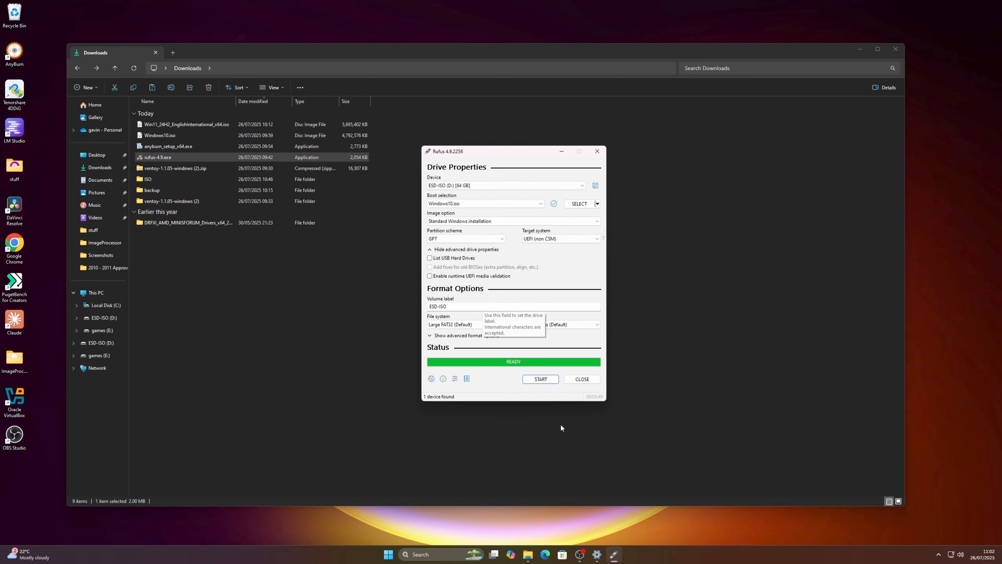
Close Rufus and check the files on the ESD-ISO (D:) drive, returning to the Downloads folder
left_click(584, 381)
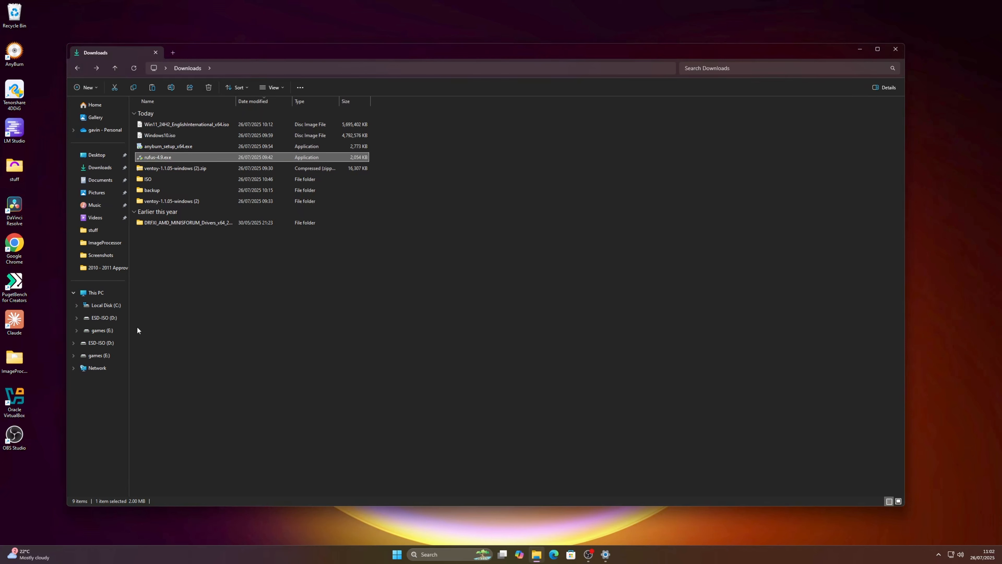
left_click(103, 343)
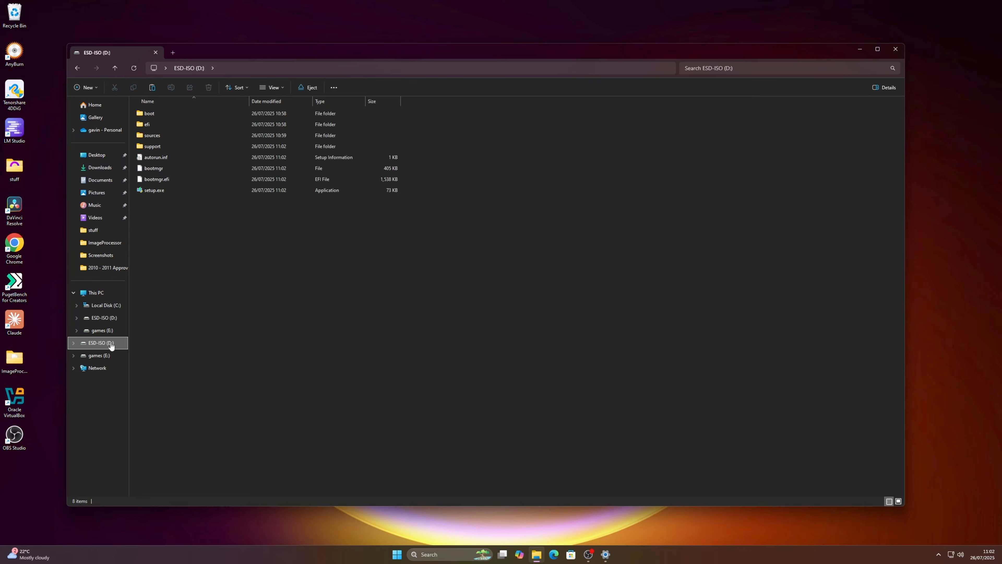
left_click(99, 168)
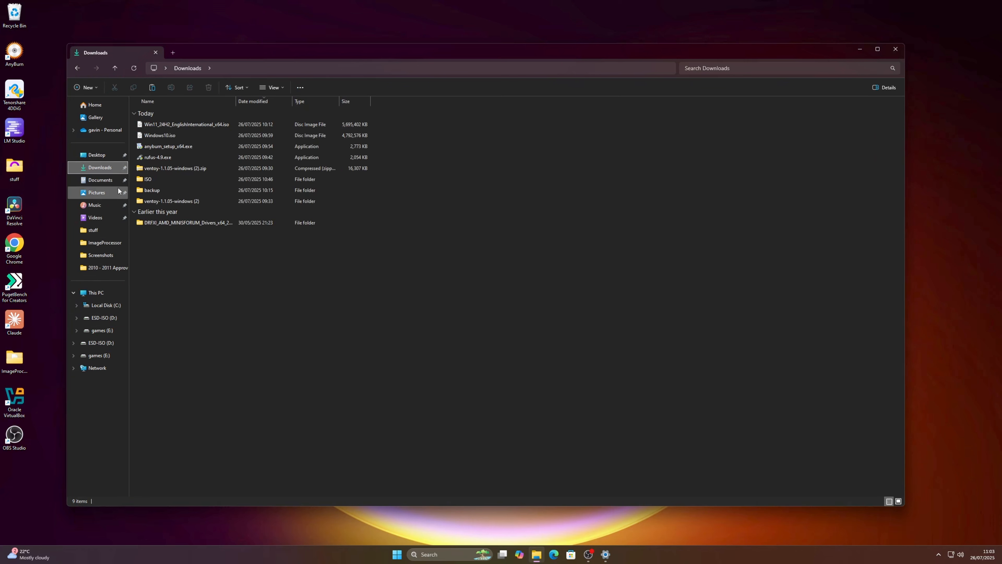
Launch AnyBurn from the desktop and open Windows10.iso from Downloads for image editing
double_click(18, 59)
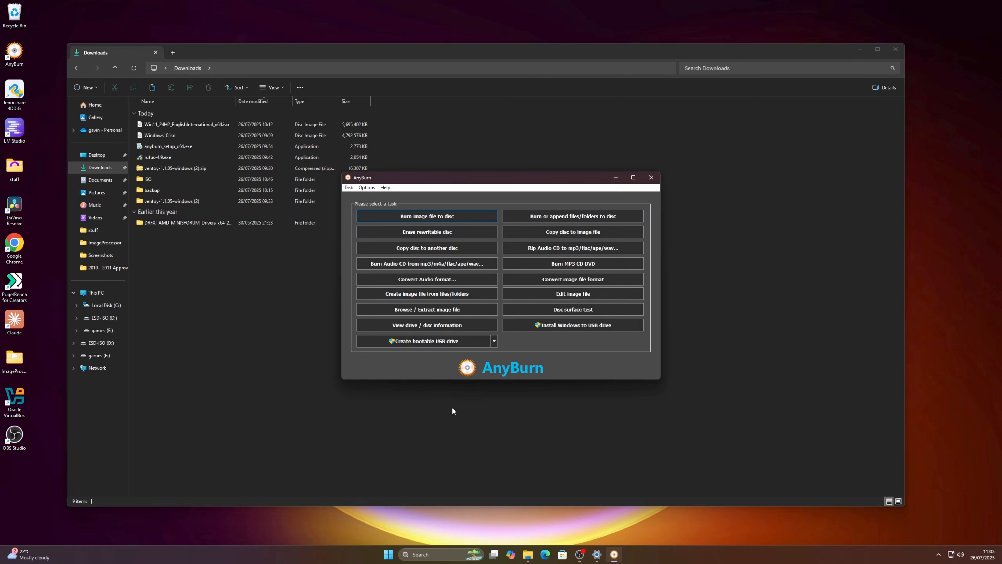
left_click(570, 294)
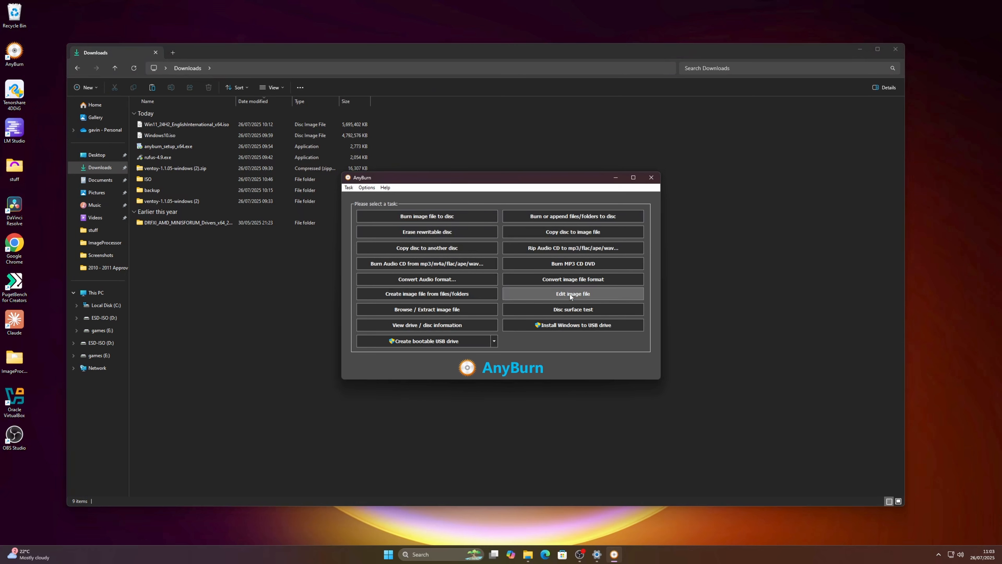
left_click(638, 212)
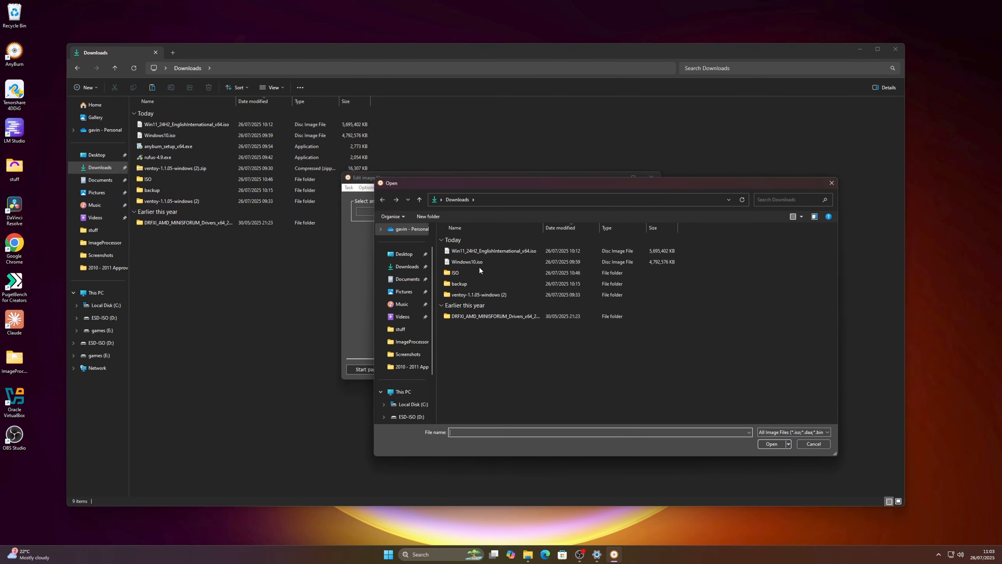
left_click(467, 262)
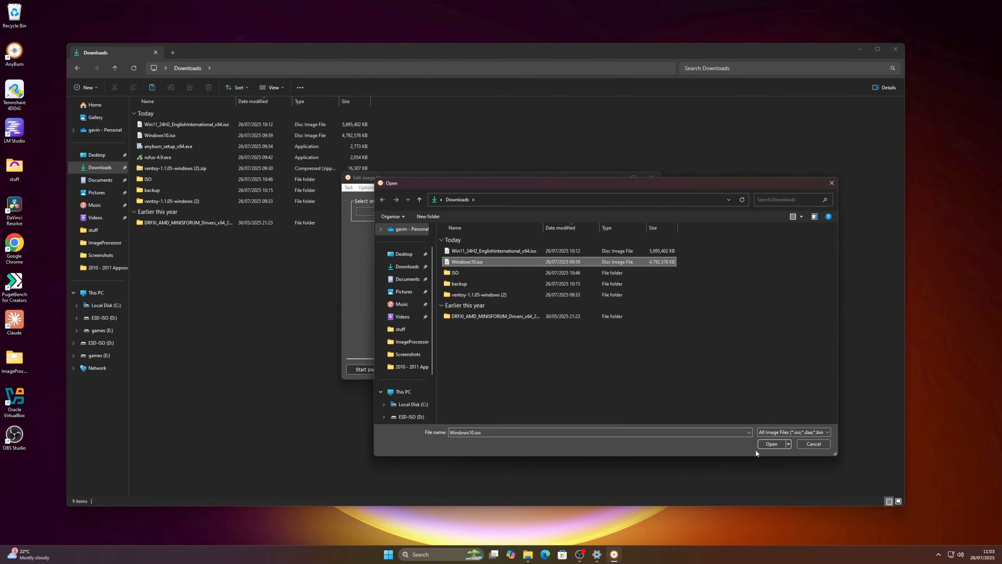
left_click(770, 444)
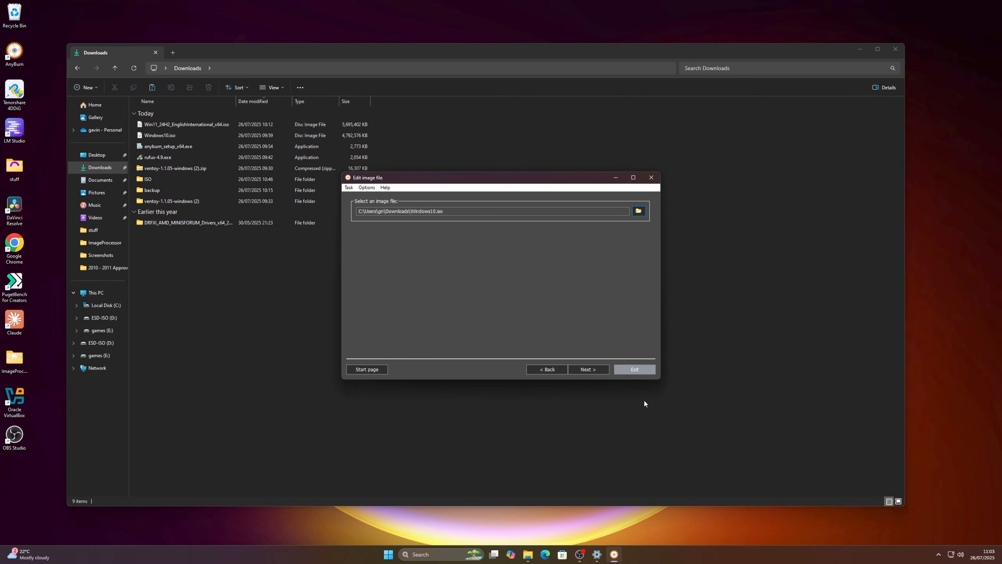
left_click(592, 370)
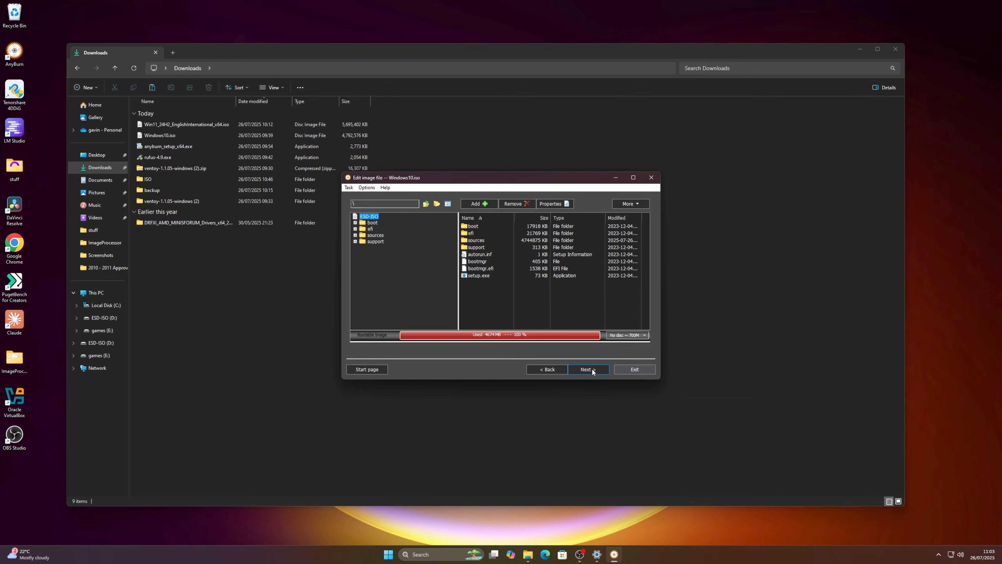
Remove all files and folders, from boot through setup.exe, from the Windows10.iso image
left_click(472, 228)
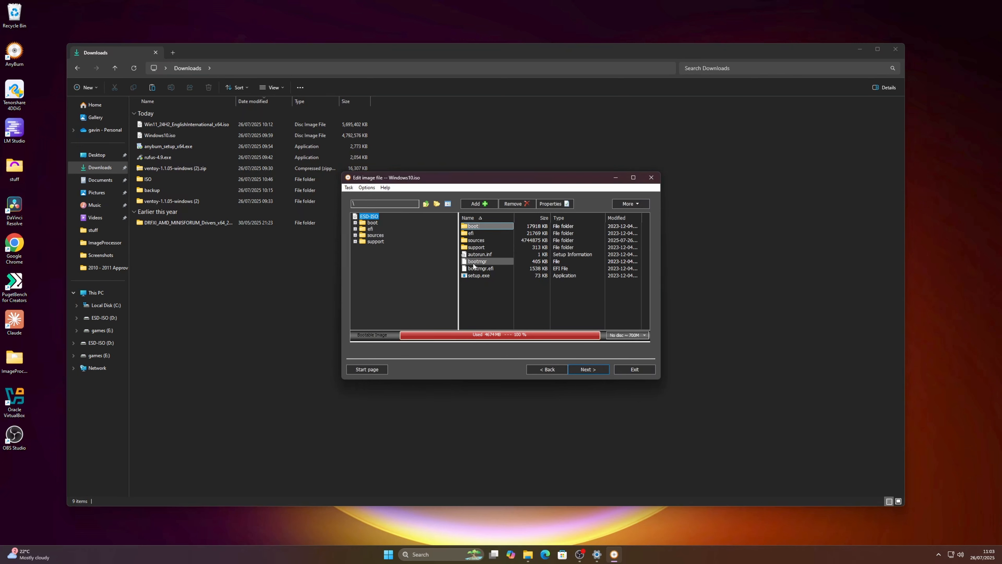
left_click(473, 276, "shift")
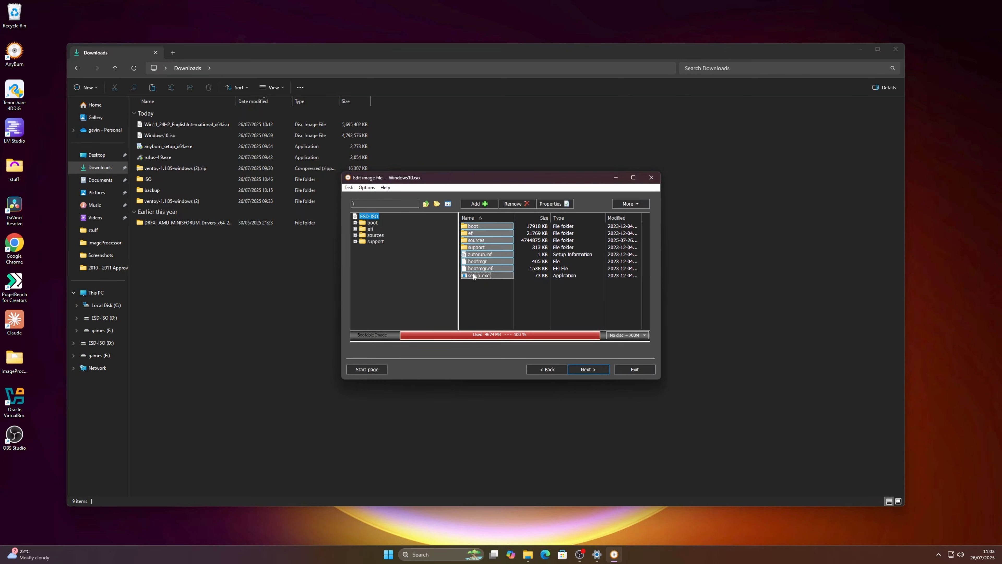
left_click(519, 204)
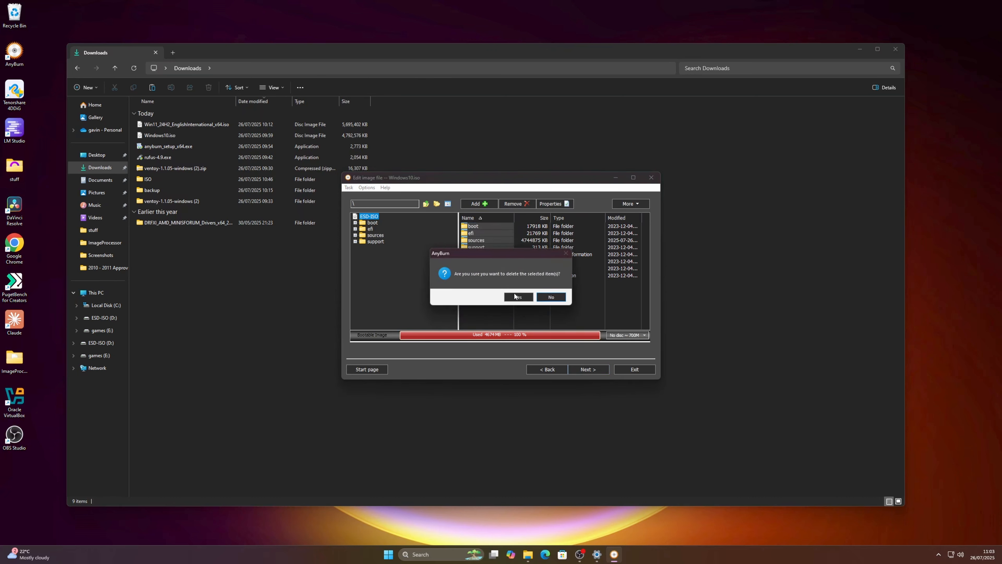
left_click(519, 297)
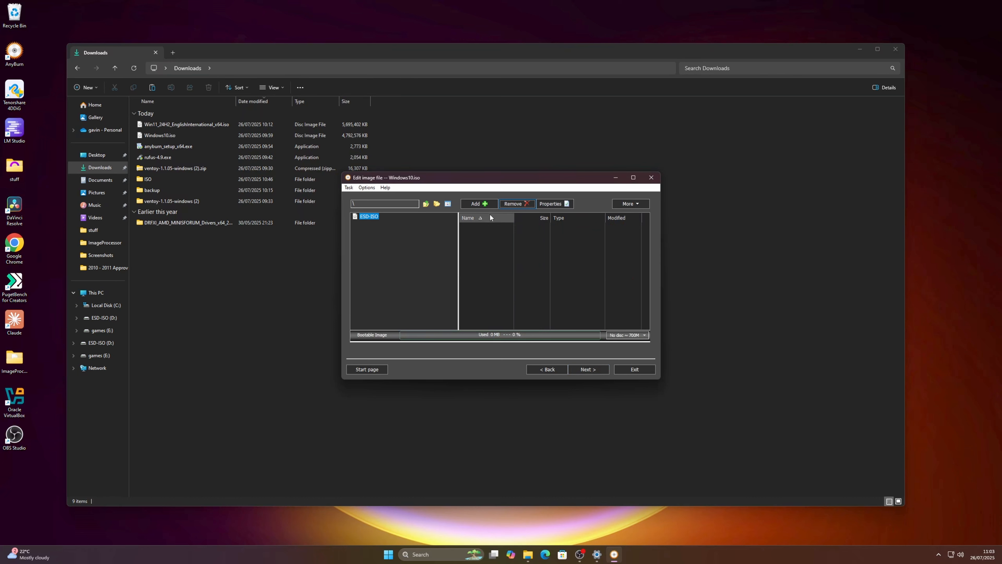
Add all files and folders from the ESD-ISO (D:) drive, boot through setup.exe, to the emptied image
left_click(486, 205)
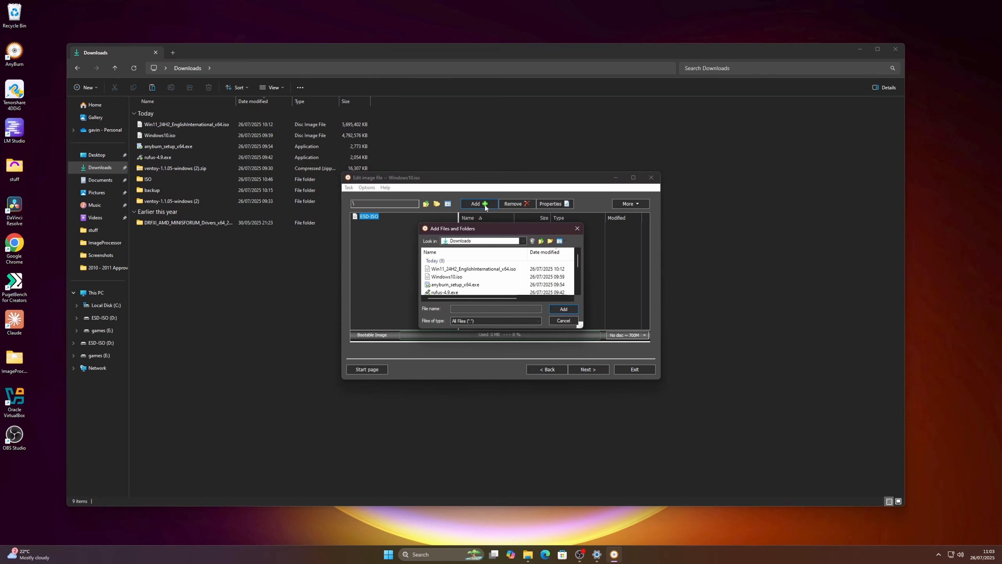
left_click(523, 240)
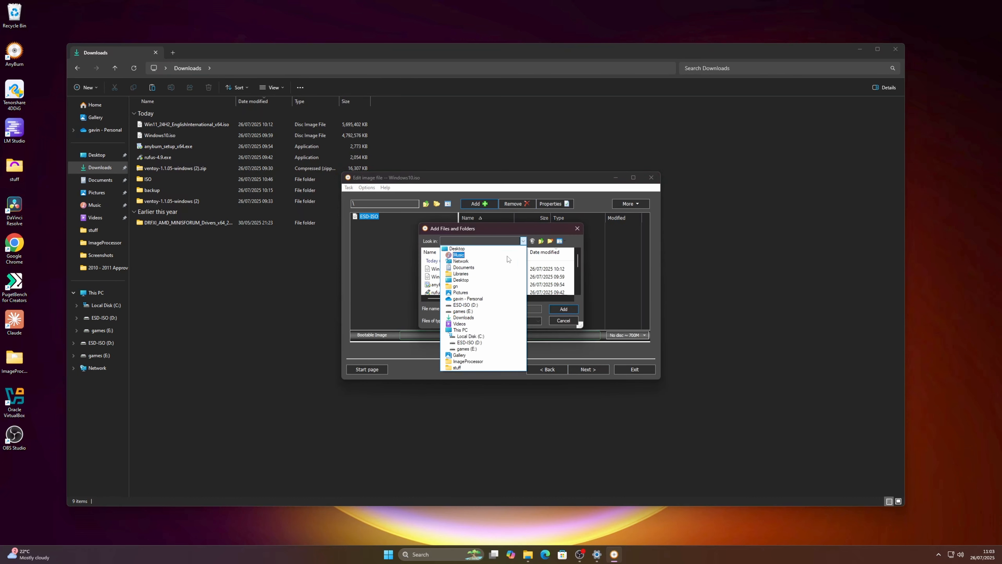
left_click(476, 342)
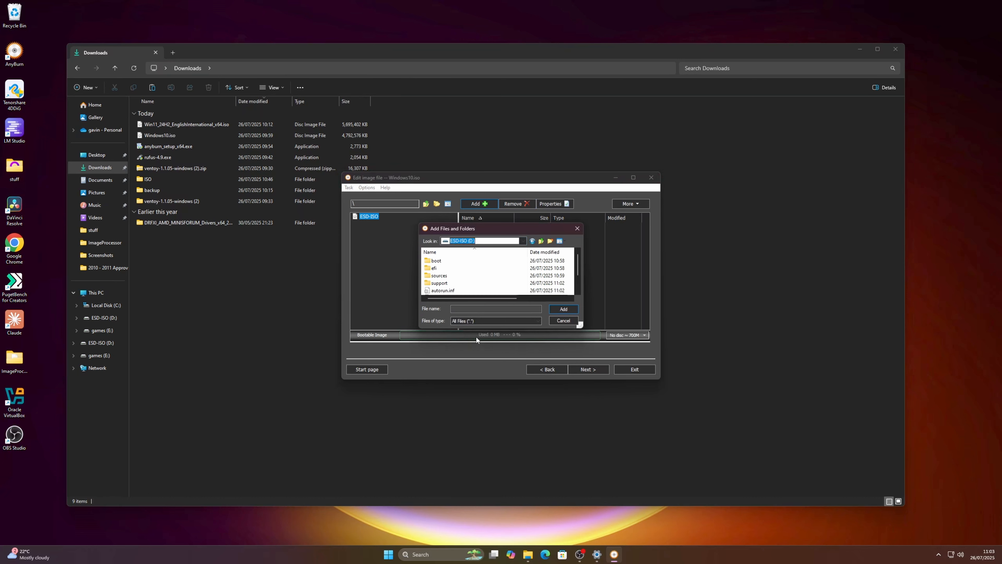
left_click(436, 261)
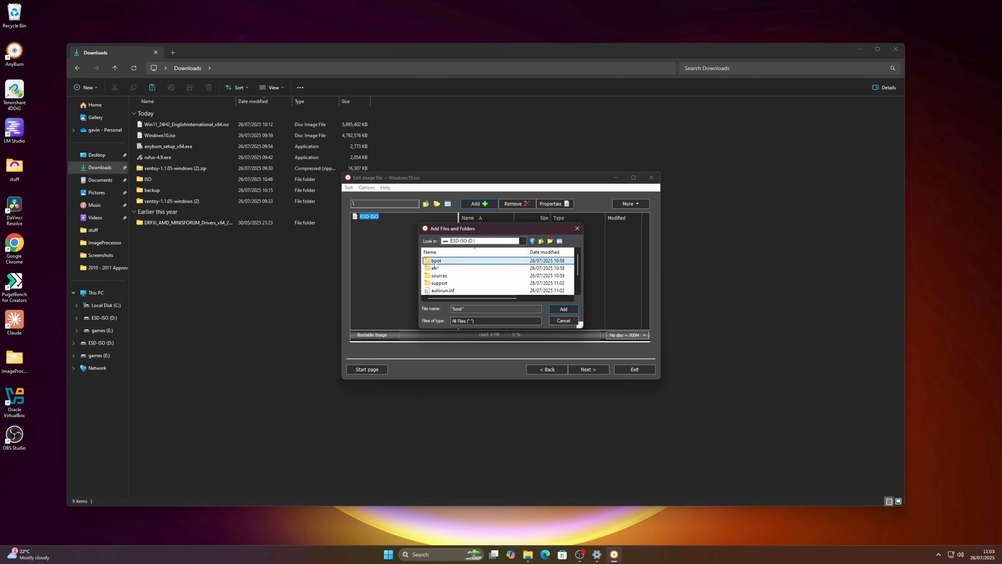
scroll(436, 265, "down", 1)
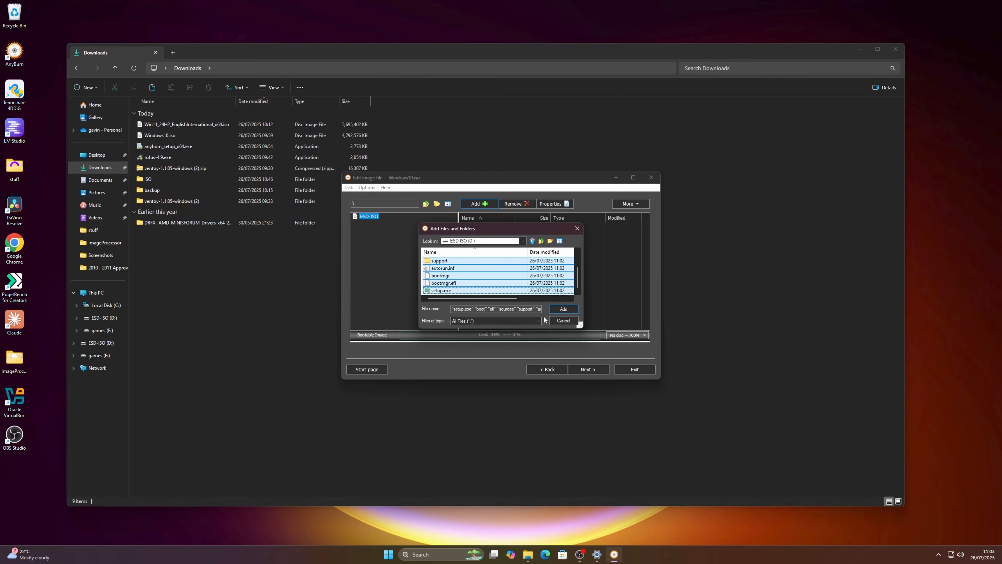
left_click(564, 310)
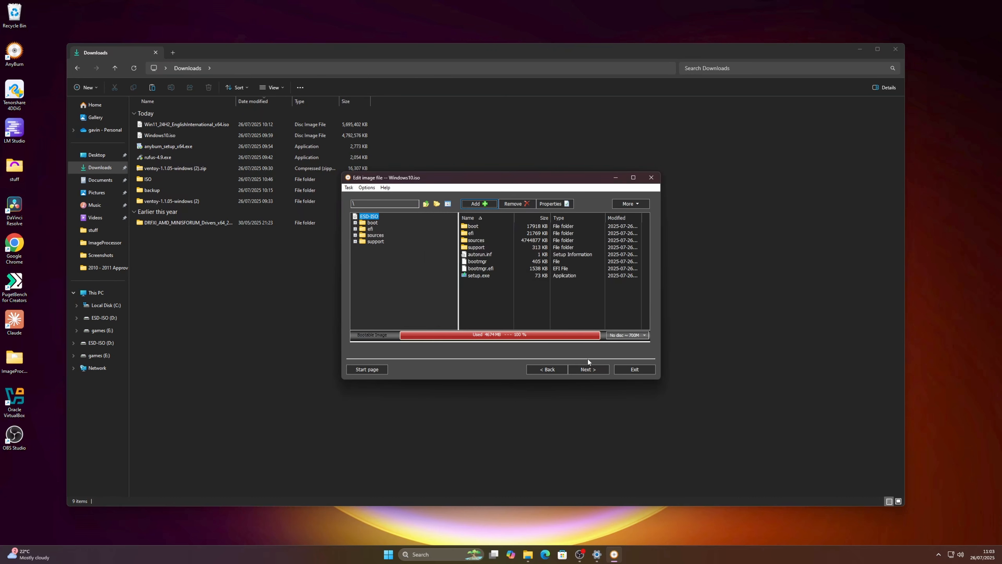
Create the edited image as a standard ISO, overwriting Windows10.iso in Downloads, and exit AnyBurn once writing finishes
left_click(586, 371)
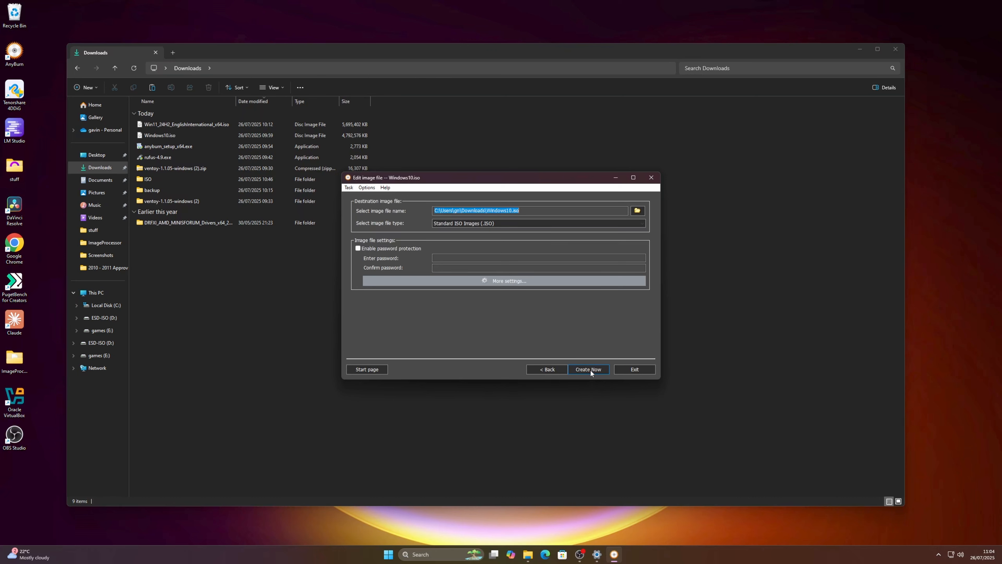
left_click(590, 369)
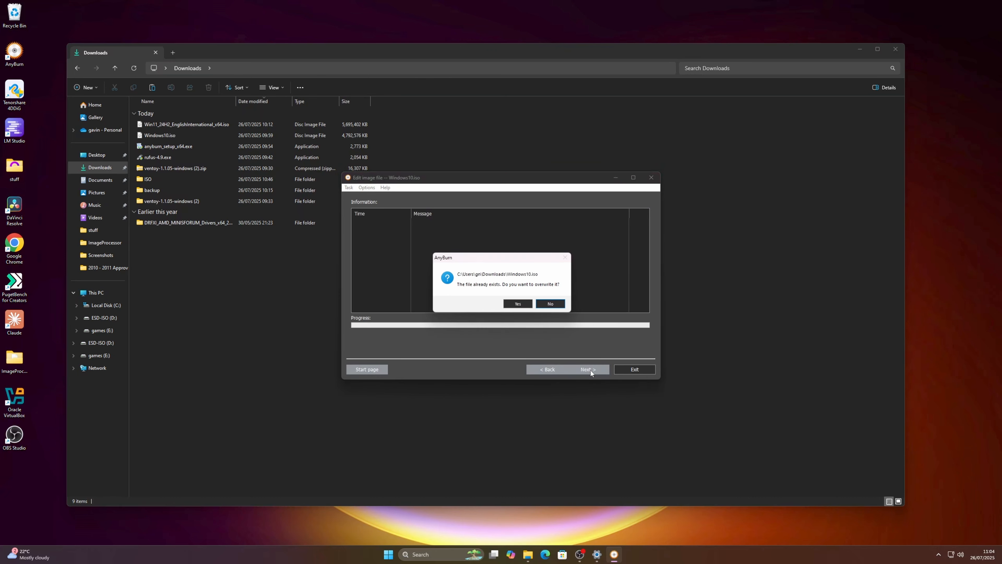
left_click(520, 303)
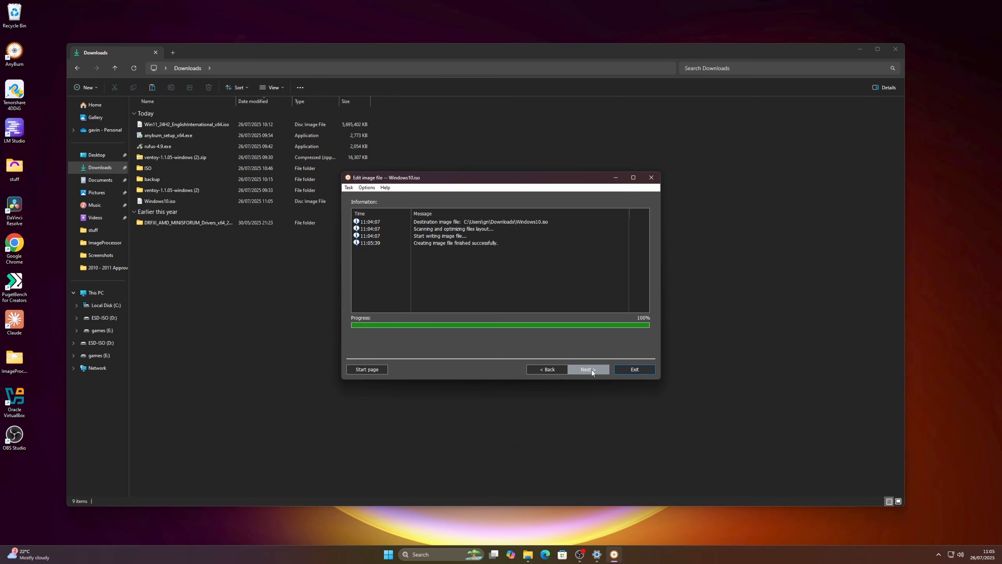
left_click(635, 369)
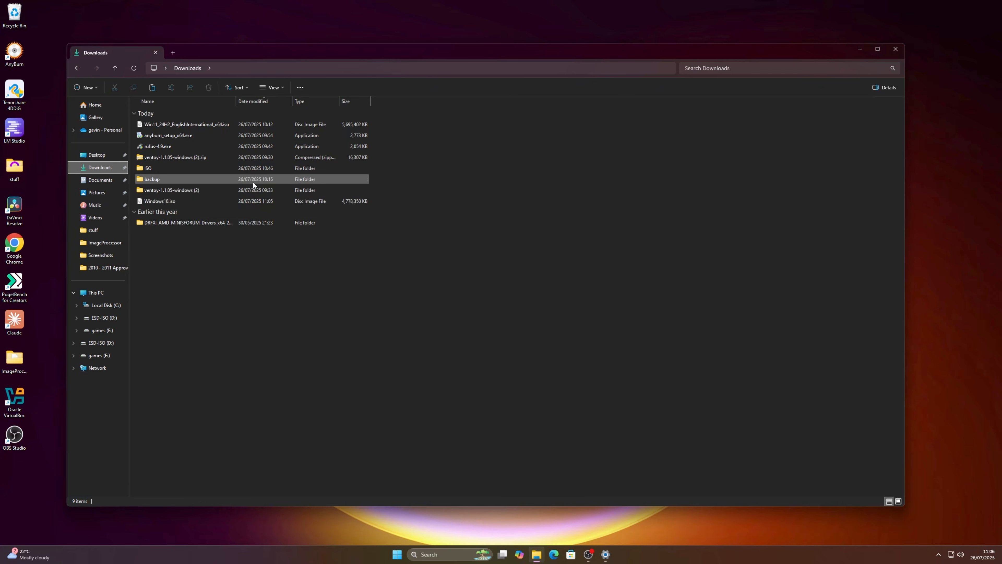
Launch rufus-4.9.exe from Downloads and load Win11_24H2_EnglishInternational_x64.iso as the boot image
double_click(141, 147)
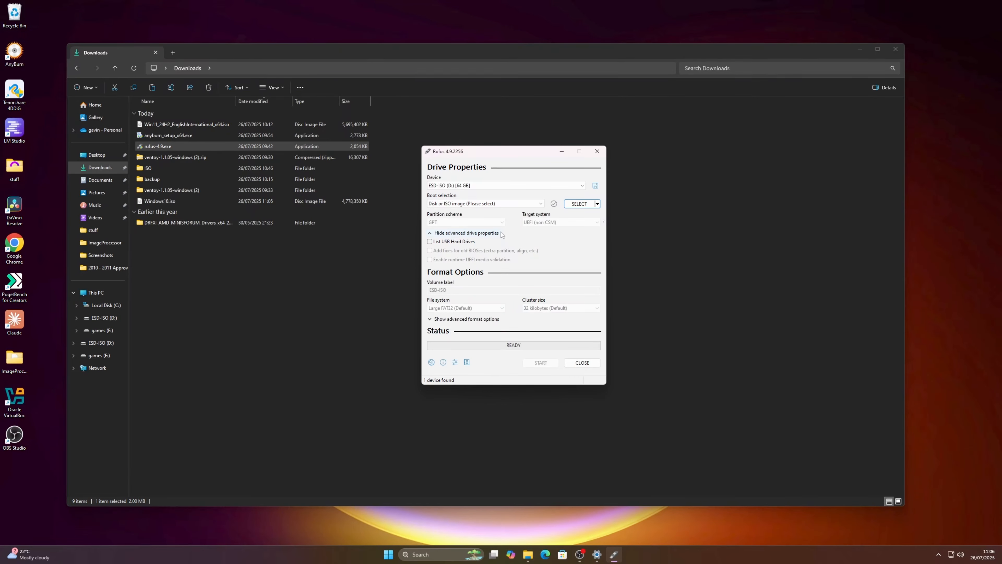
left_click(578, 203)
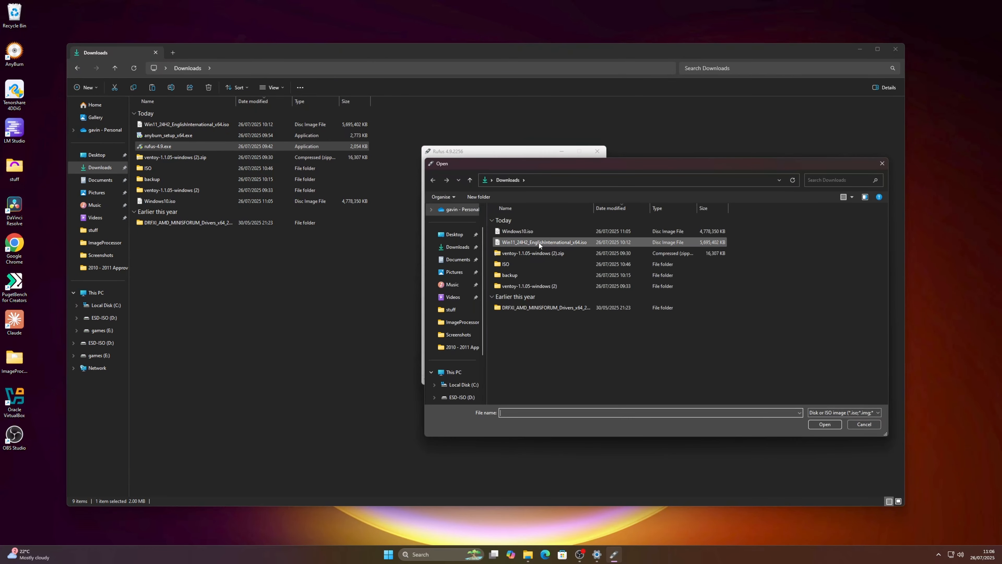
left_click(539, 243)
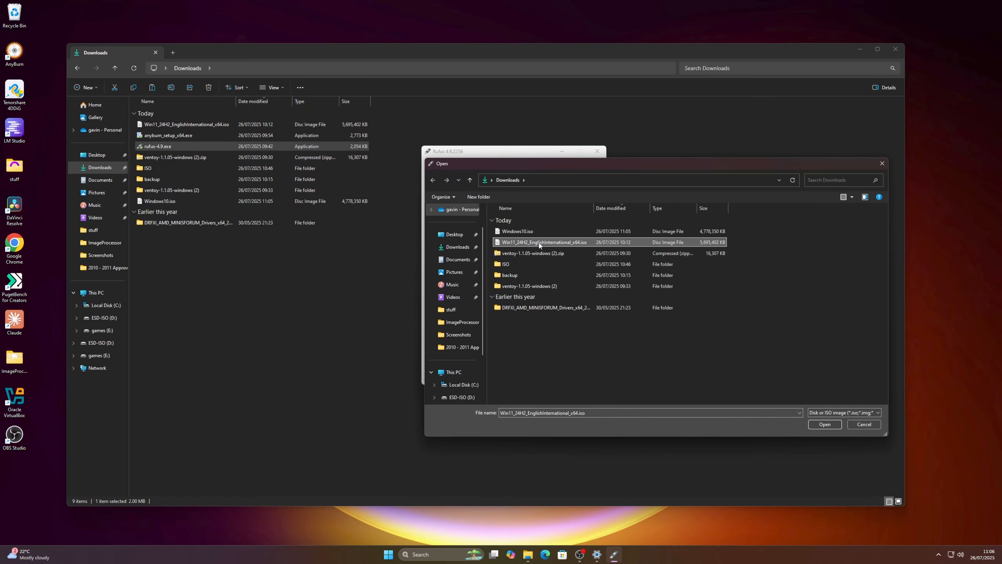
left_click(825, 424)
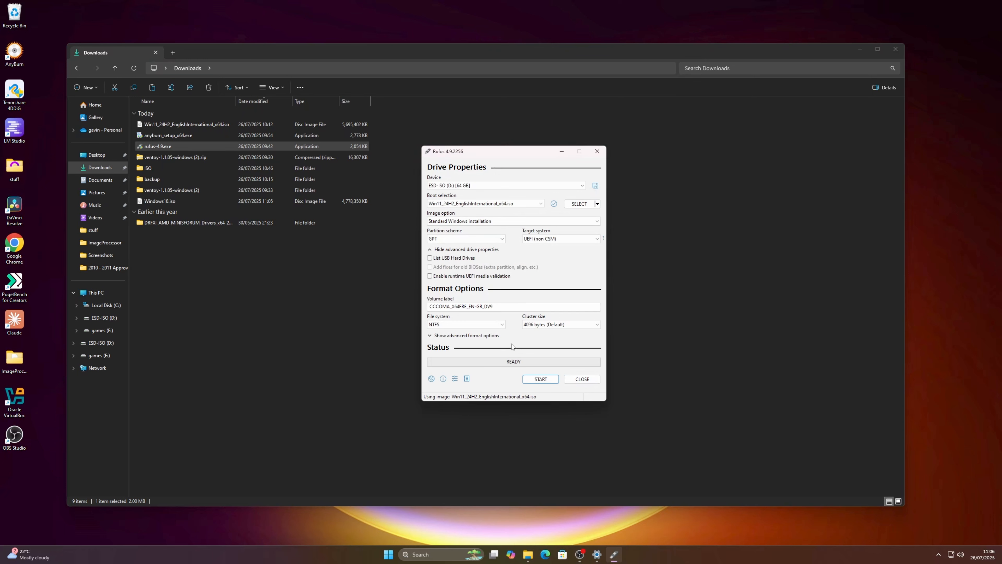
Write the Windows 11 image to the ESD-ISO (D:) drive with all Windows customisation options enabled, accepting data erasure, and close Rufus
left_click(430, 336)
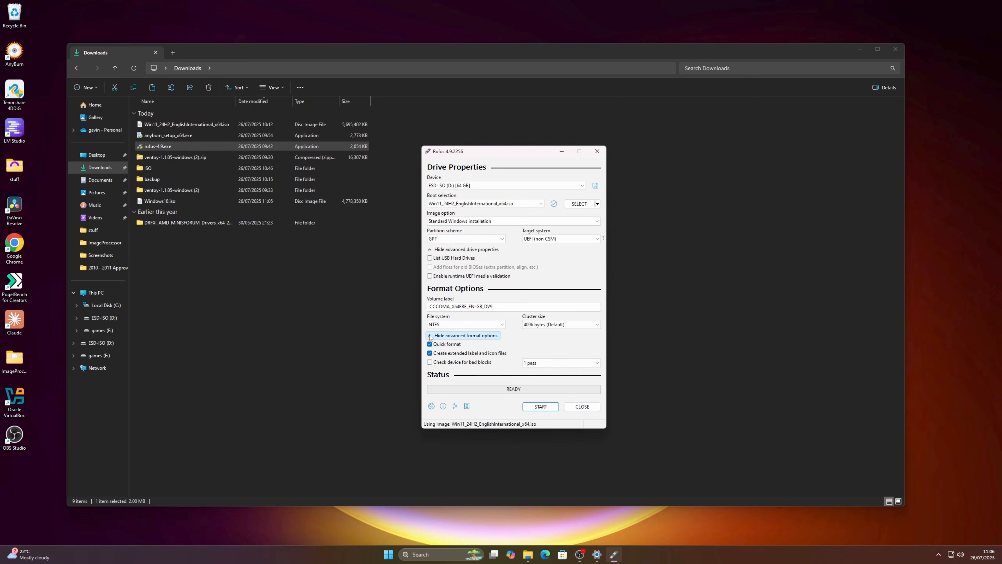
left_click(430, 336)
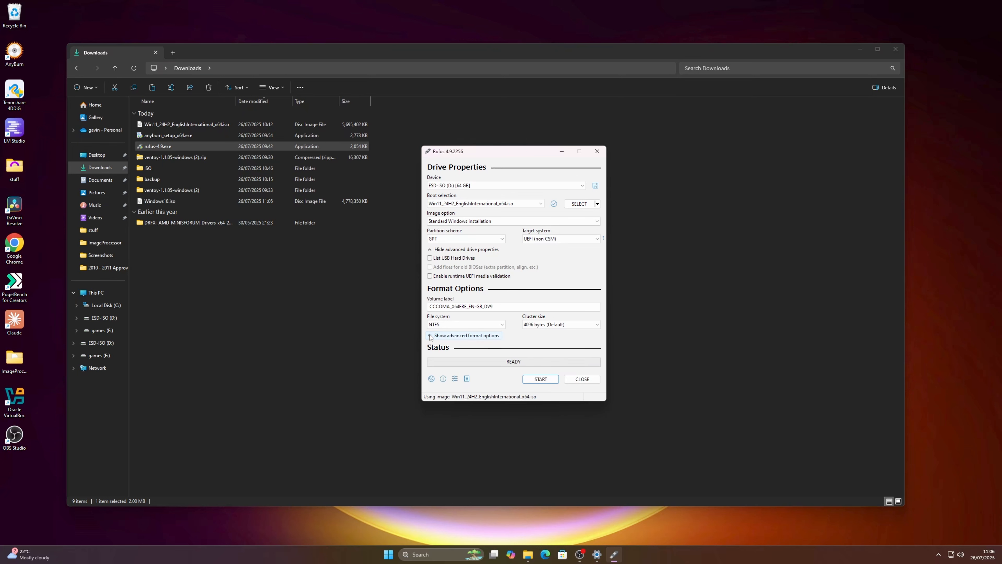
left_click(539, 379)
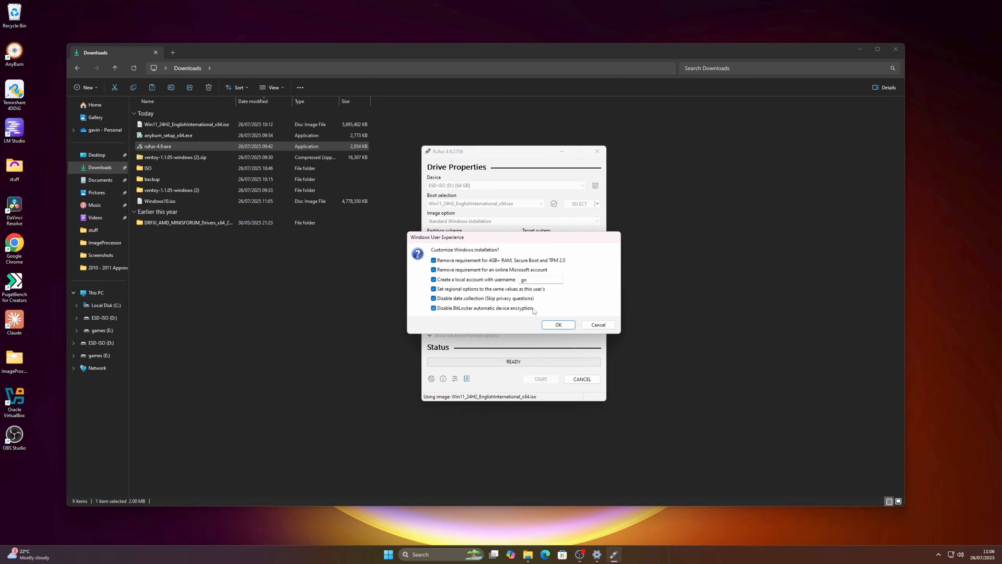
left_click(559, 325)
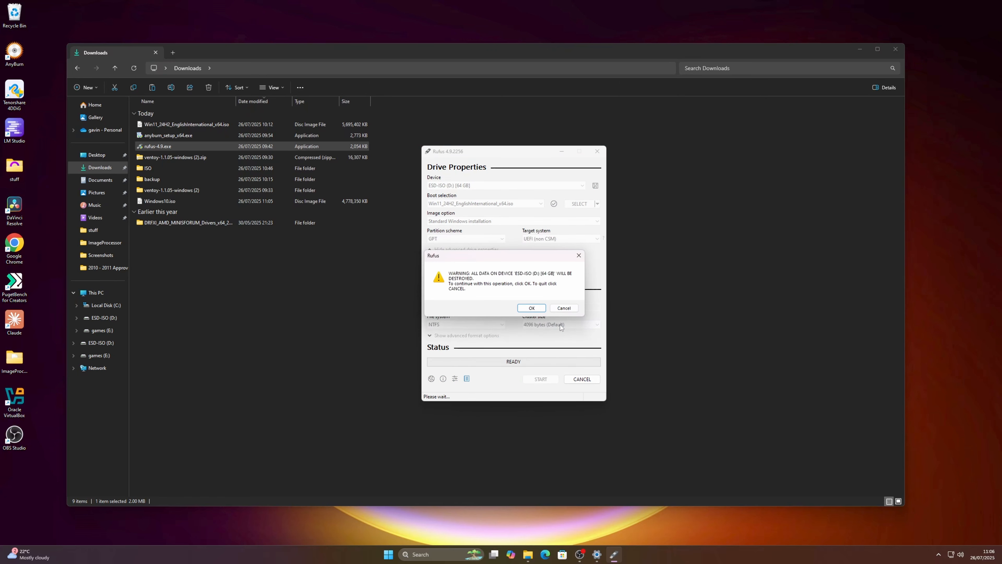
left_click(539, 306)
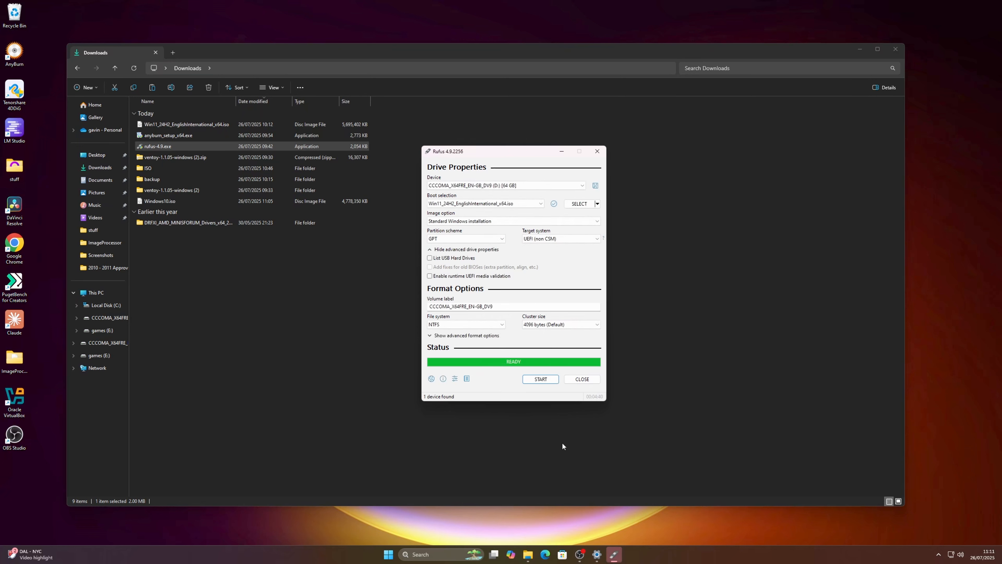
left_click(582, 380)
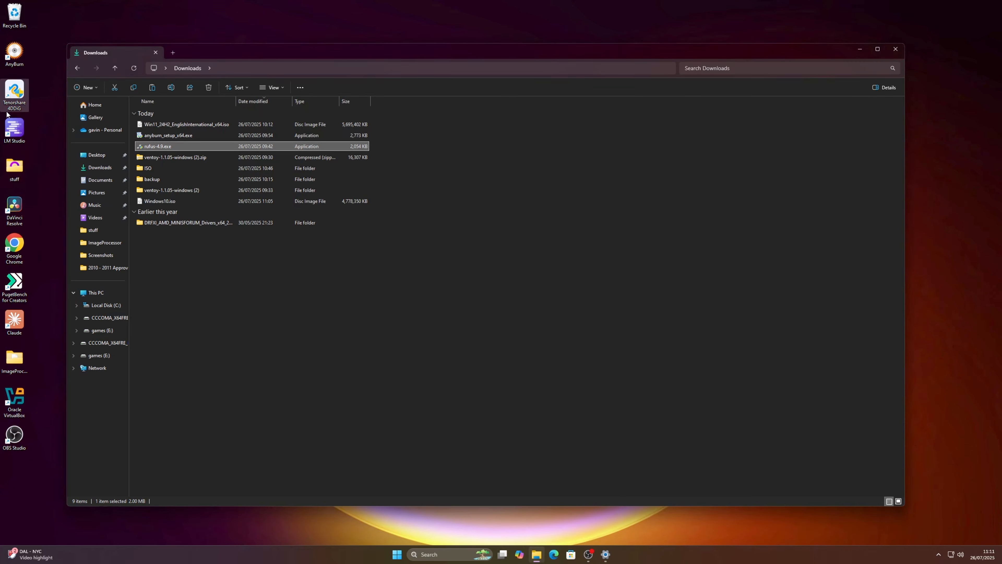
Launch AnyBurn from the desktop and open Win11_24H2_EnglishInternational_x64.iso from Downloads for image editing
double_click(16, 54)
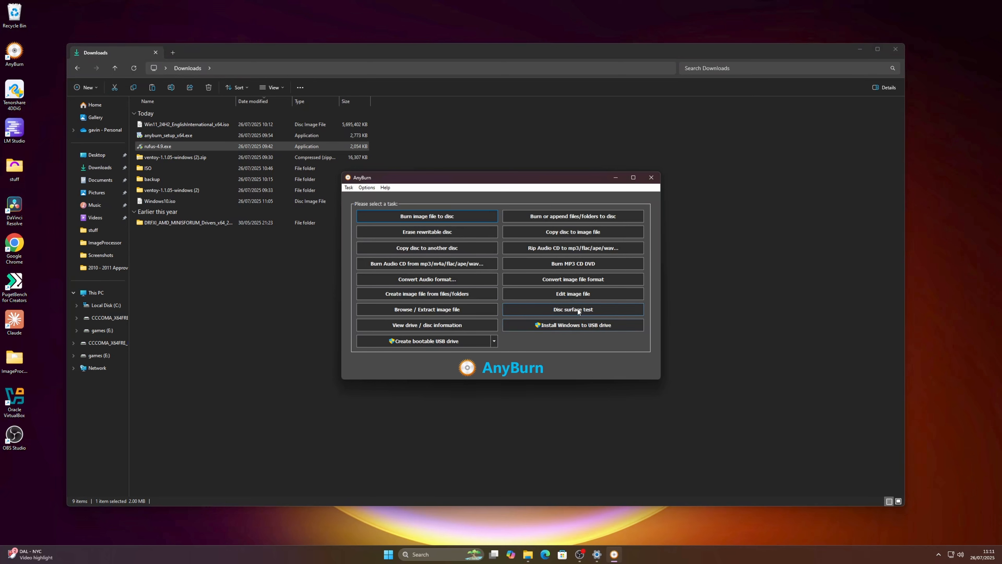
left_click(573, 294)
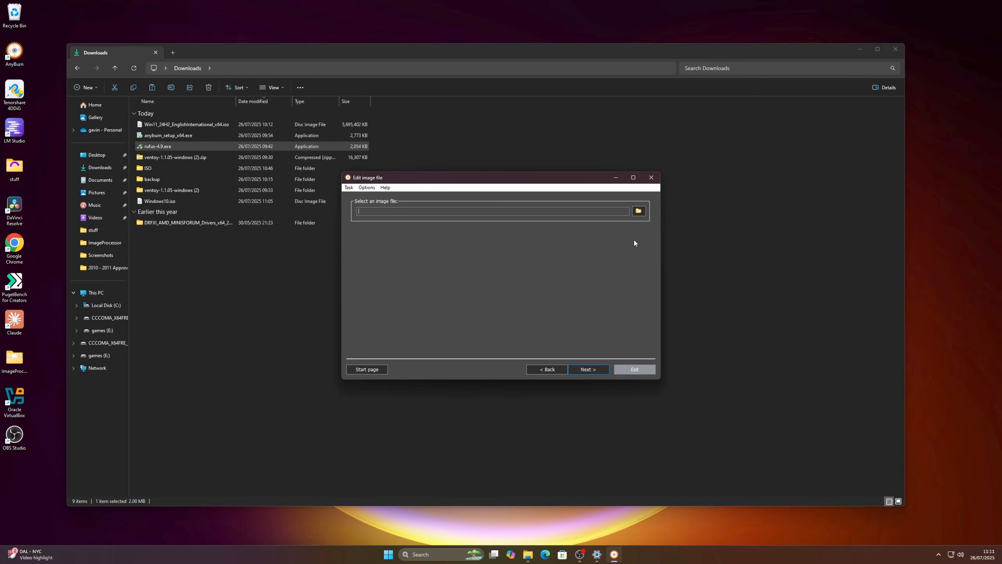
left_click(639, 212)
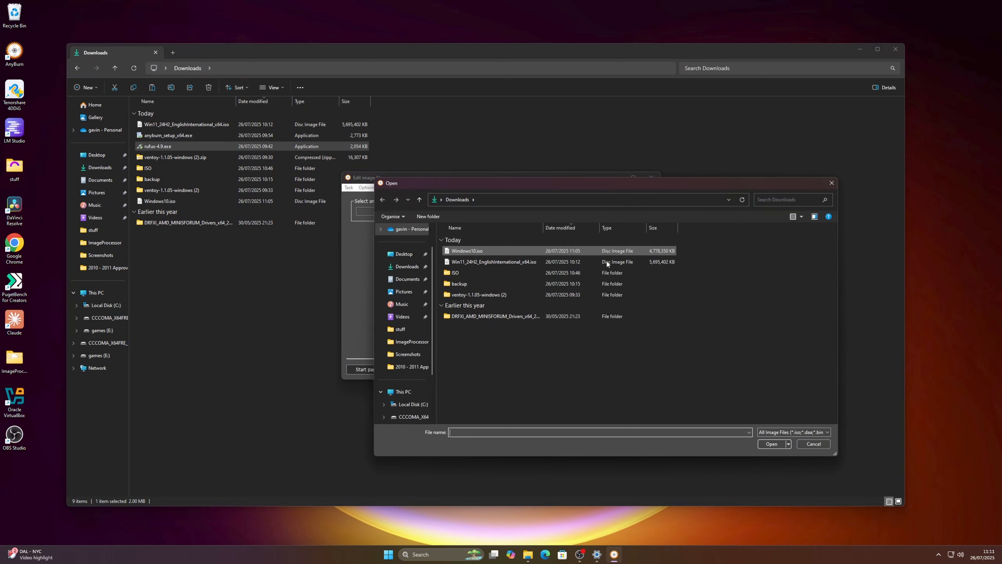
left_click(520, 264)
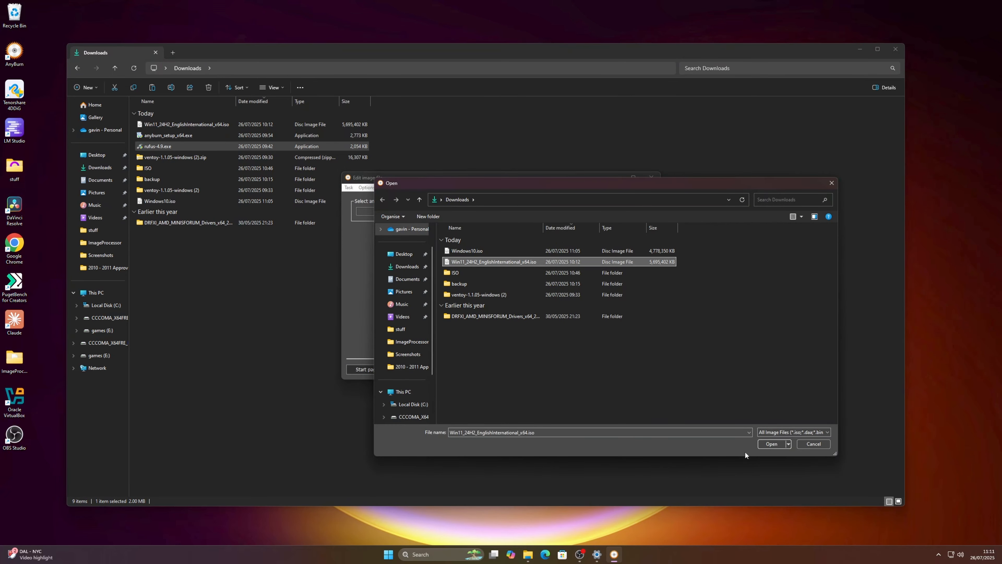
left_click(772, 444)
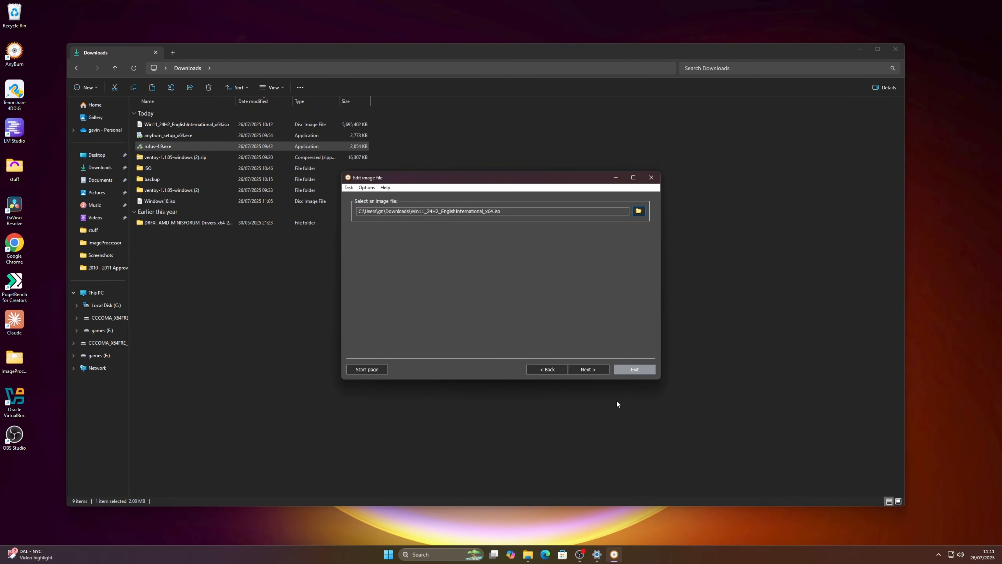
left_click(584, 370)
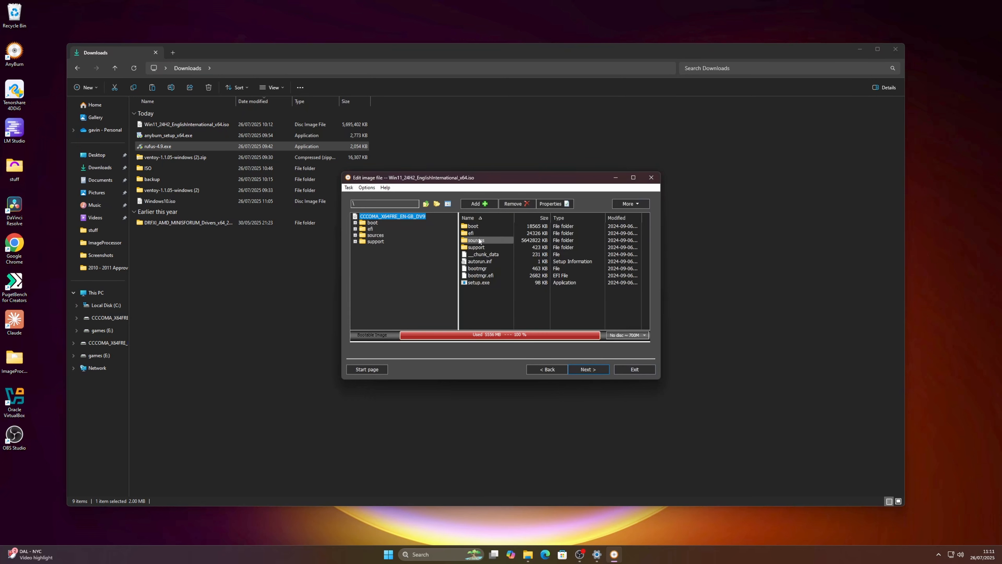
Remove all files and folders, from boot through setup.exe, from the Windows 11 image
left_click(471, 228)
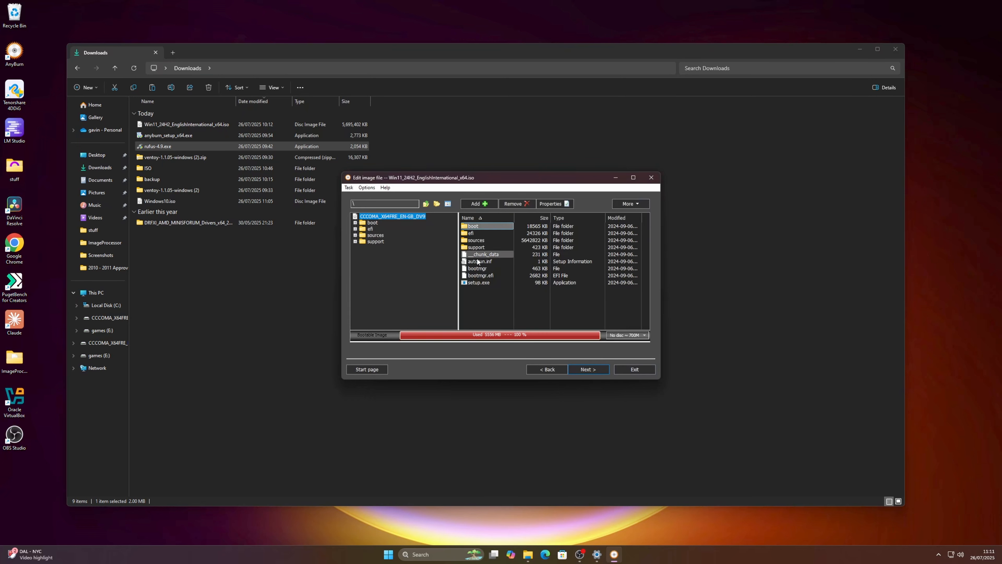
left_click(478, 283, "shift")
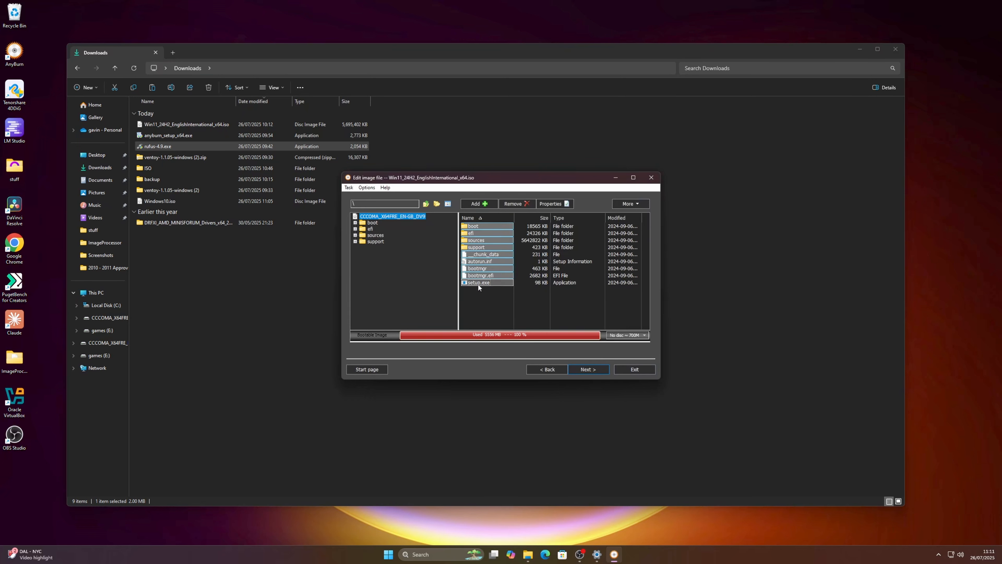
left_click(517, 205)
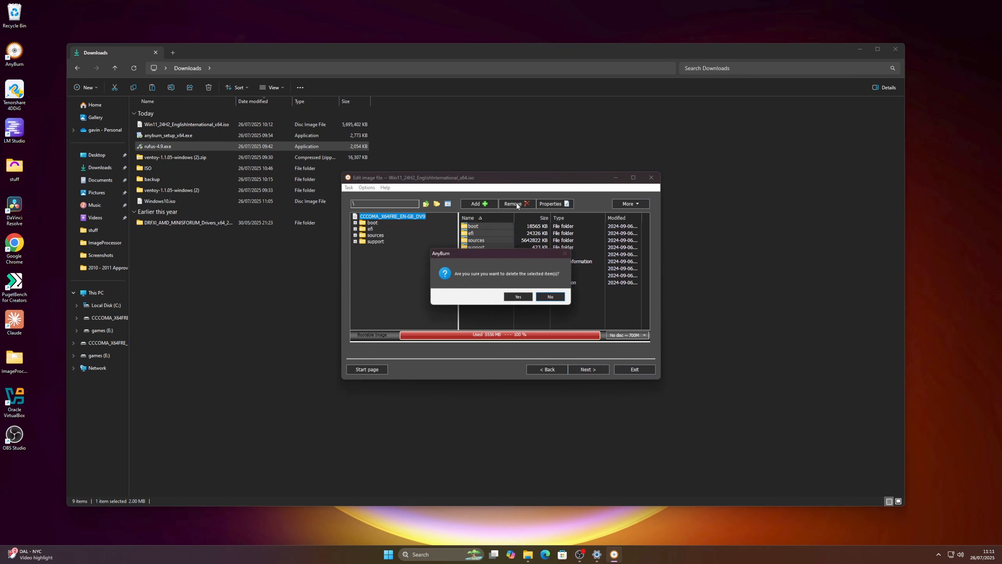
left_click(519, 297)
Add all files and folders from the CCCOMA_X64FRE_EN-GB_DV9 (D:) drive, boot through setup.exe, to the emptied image
left_click(485, 204)
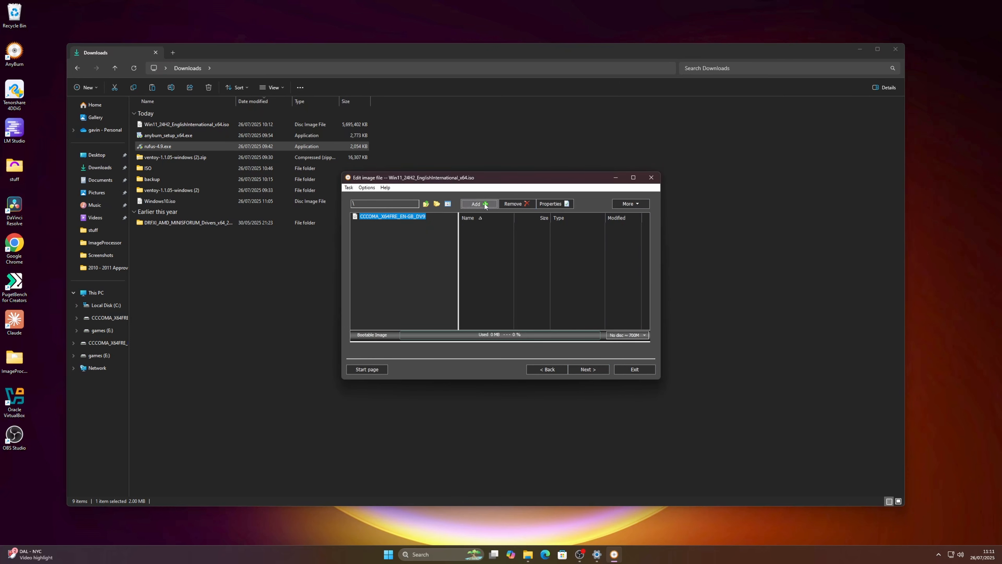
left_click(523, 241)
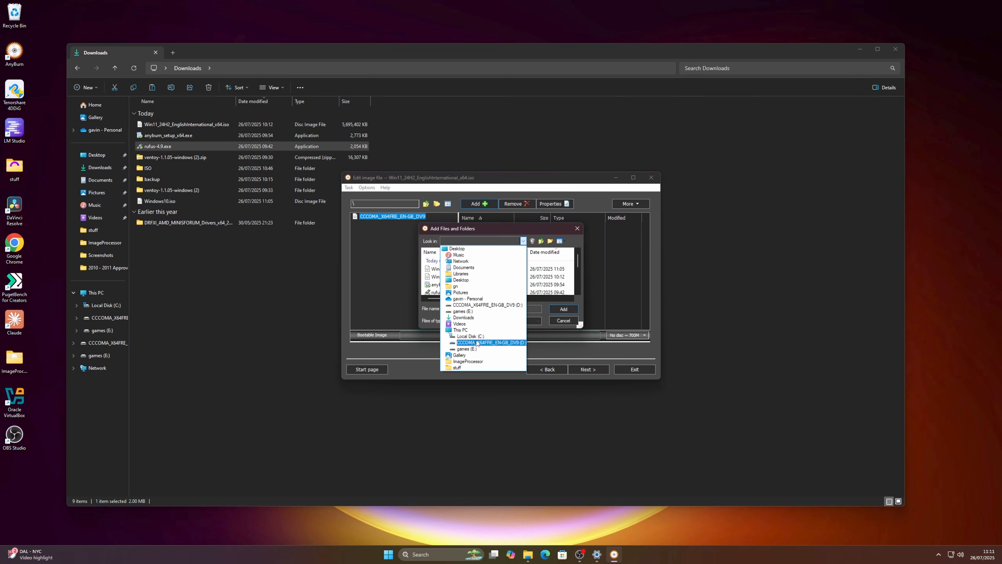
left_click(476, 342)
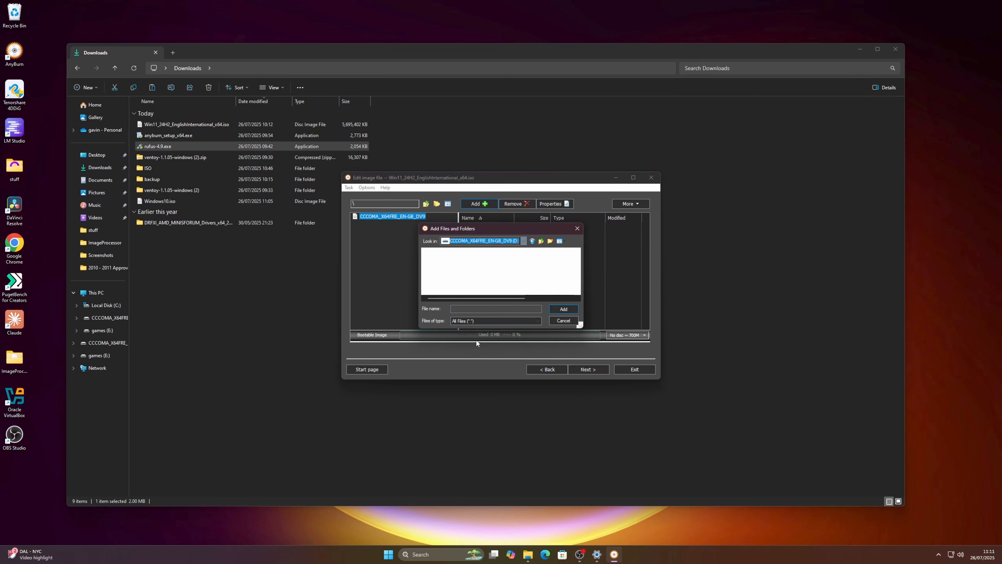
left_click(436, 262)
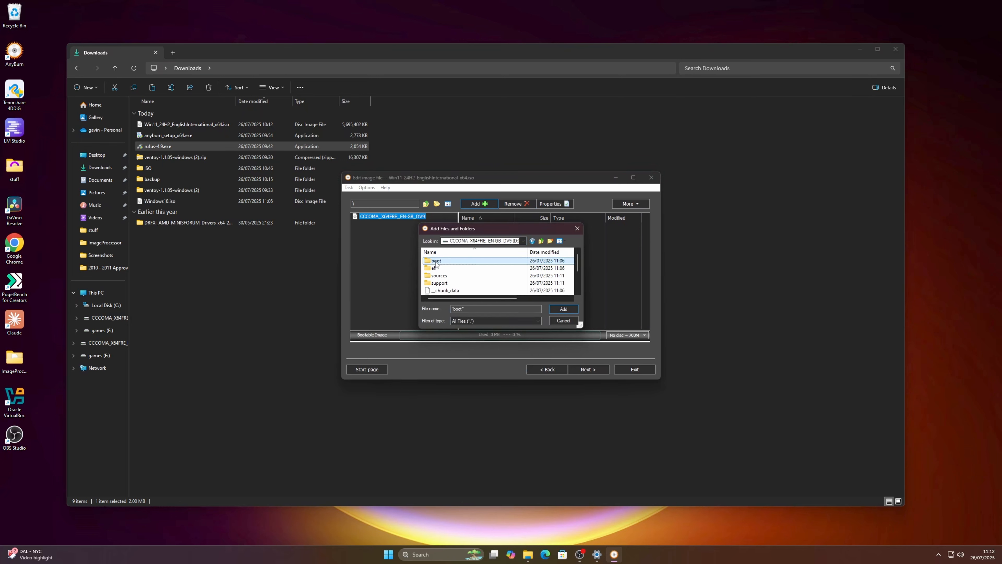
scroll(442, 276, "down", 2)
left_click(451, 291, "shift")
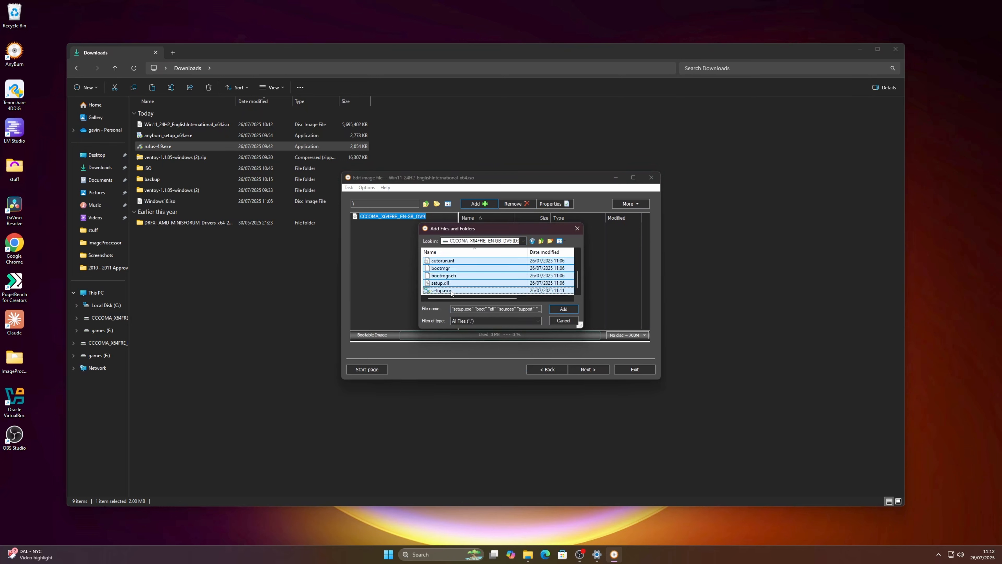
left_click(562, 309)
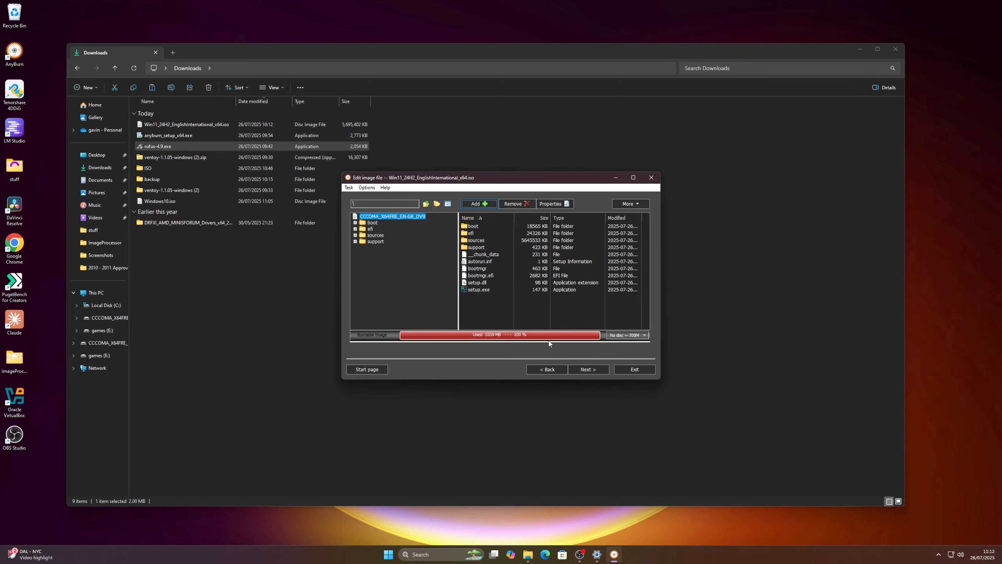
Create the edited image as a standard ISO, overwriting Win11_24H2_EnglishInternational_x64.iso in Downloads, and exit AnyBurn once writing finishes
left_click(588, 370)
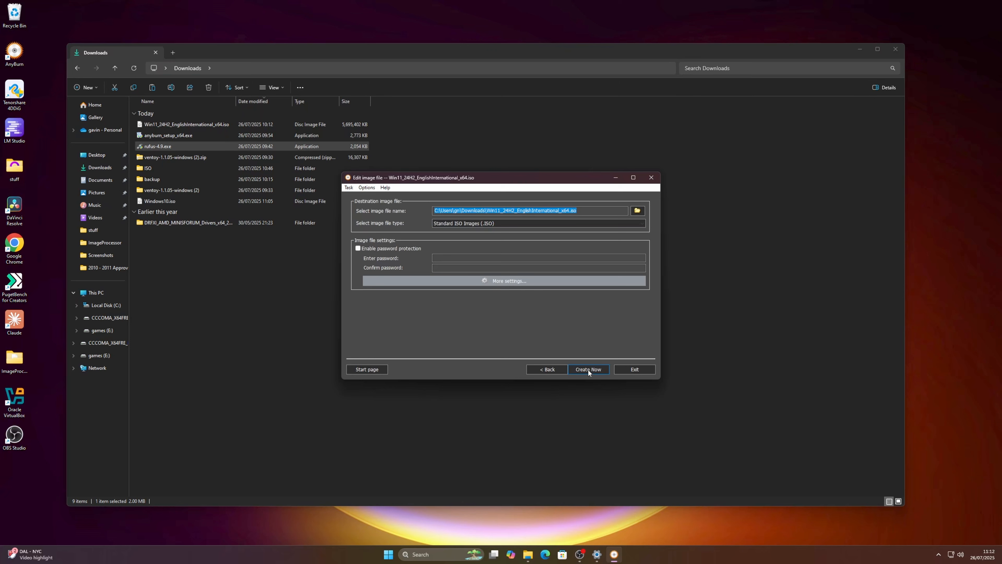
left_click(588, 369)
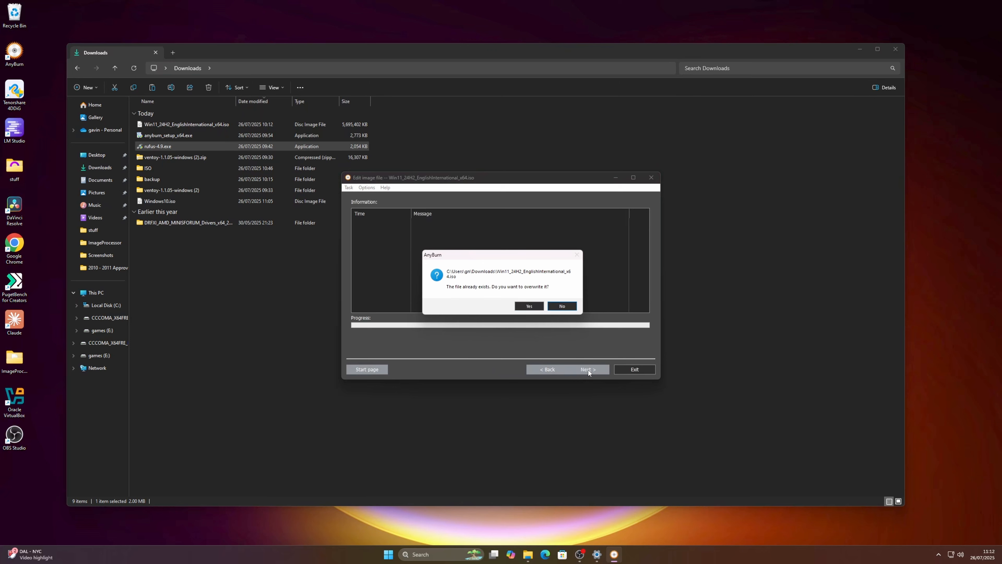
left_click(529, 306)
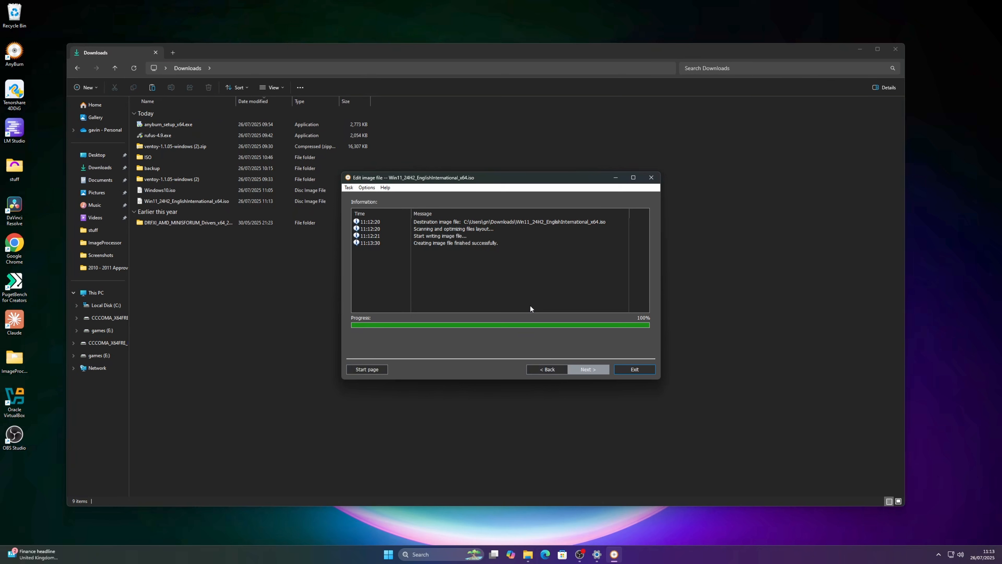
left_click(635, 369)
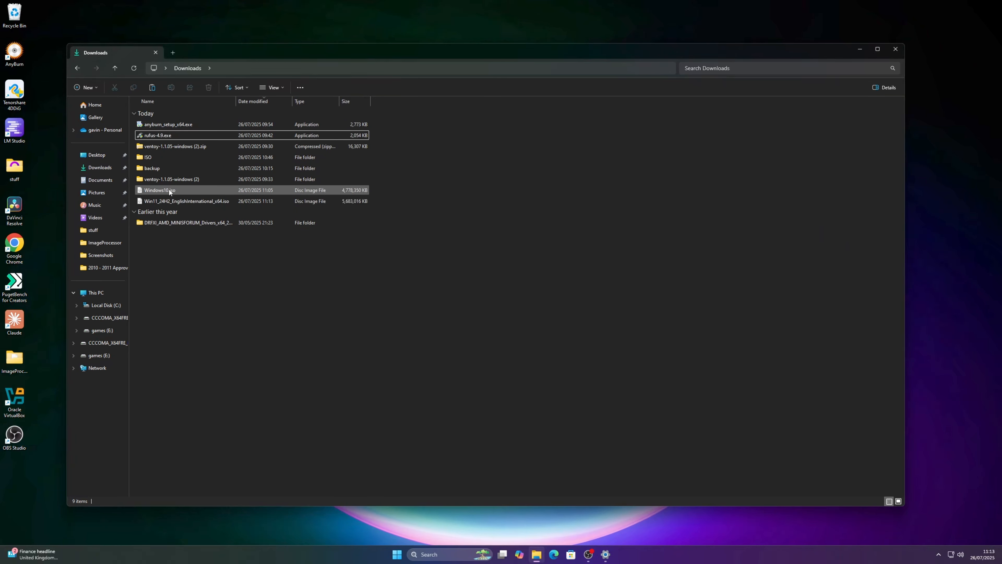
left_click(166, 202)
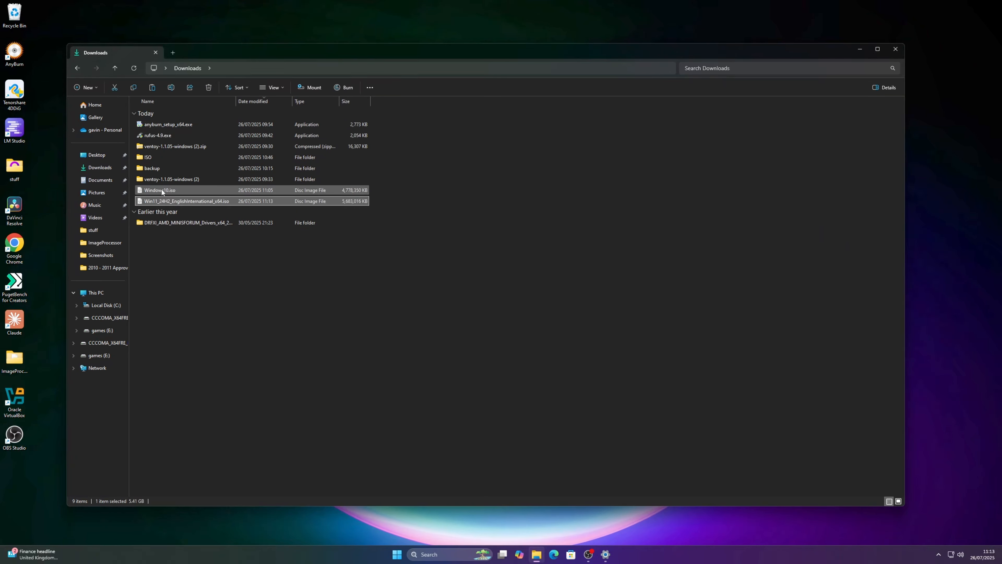
left_click(162, 191)
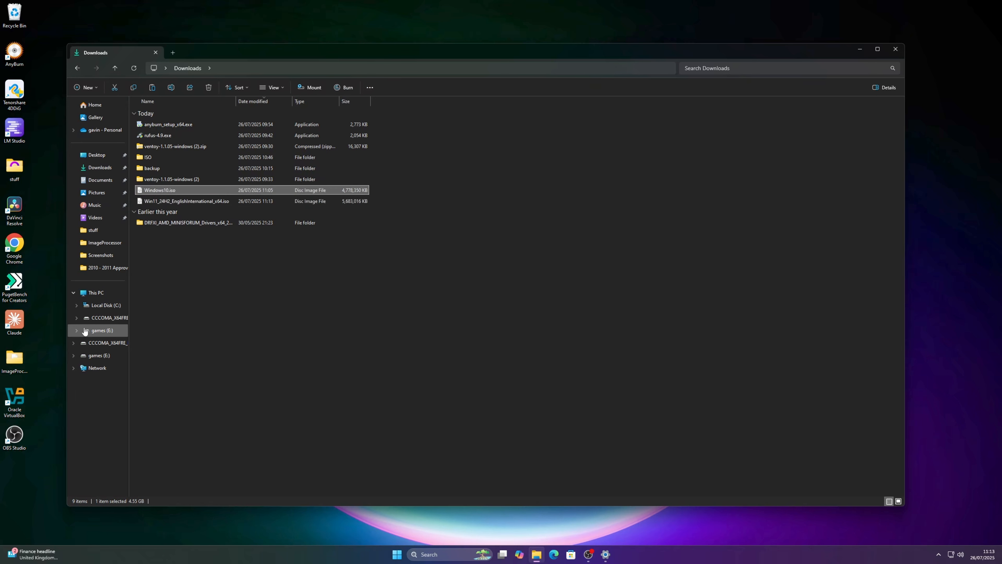
Eject the CCCOMA_X64FRE_EN-GB_DV9 (D:) drive and dismiss the safe-removal notification
right_click(100, 320)
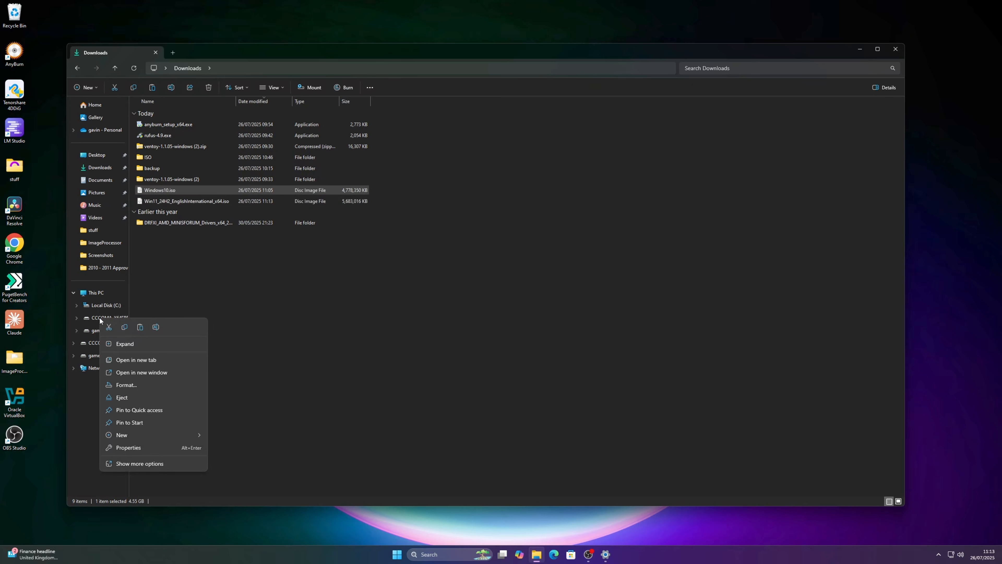
left_click(122, 396)
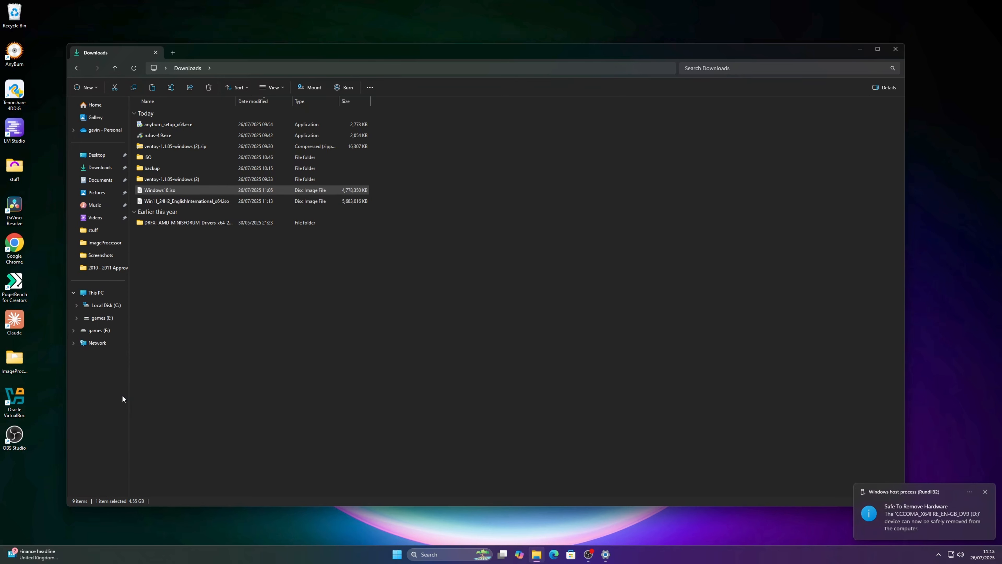
left_click(984, 492)
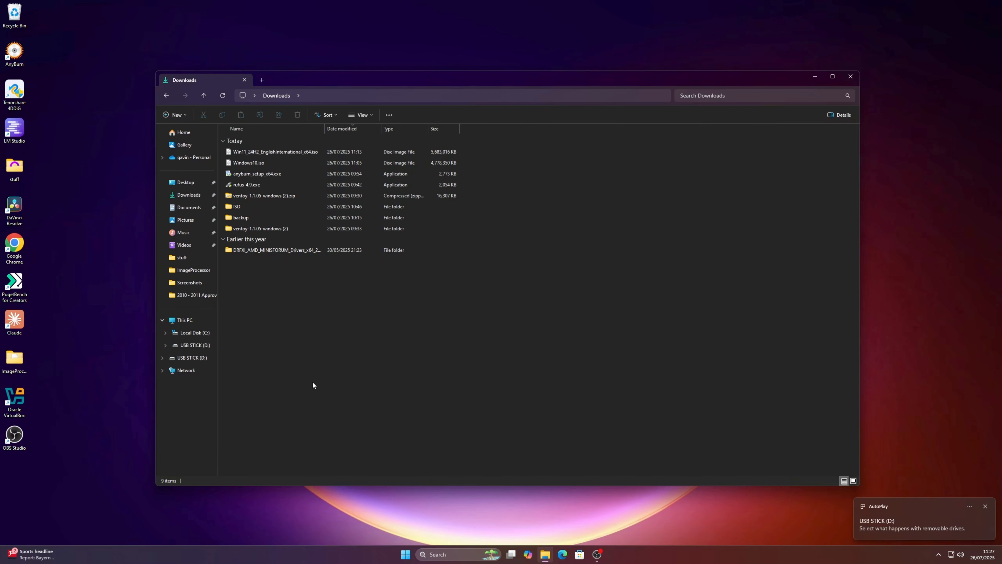
Check the file system and capacity of the USB STICK (D:) drive in its properties
right_click(191, 358)
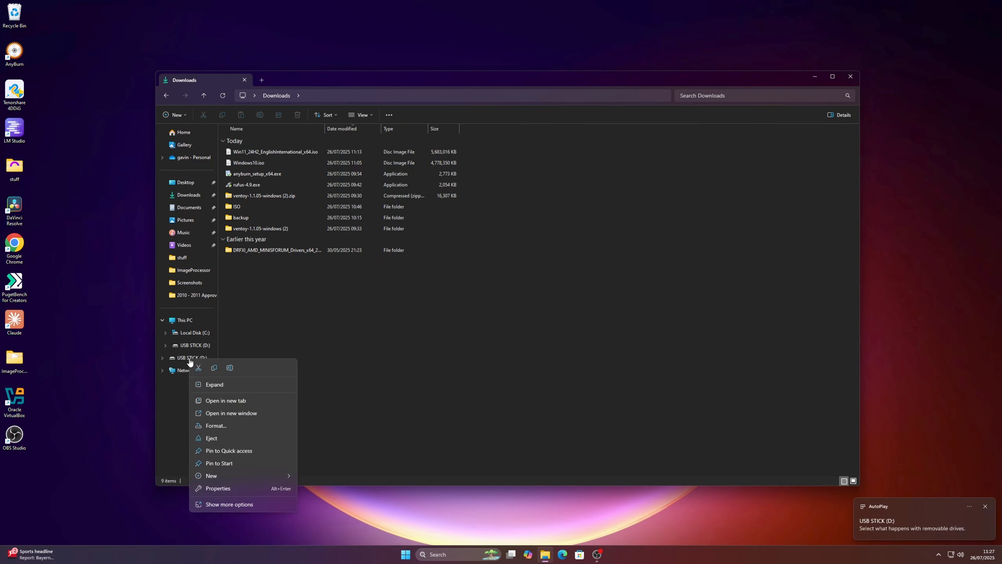
left_click(221, 488)
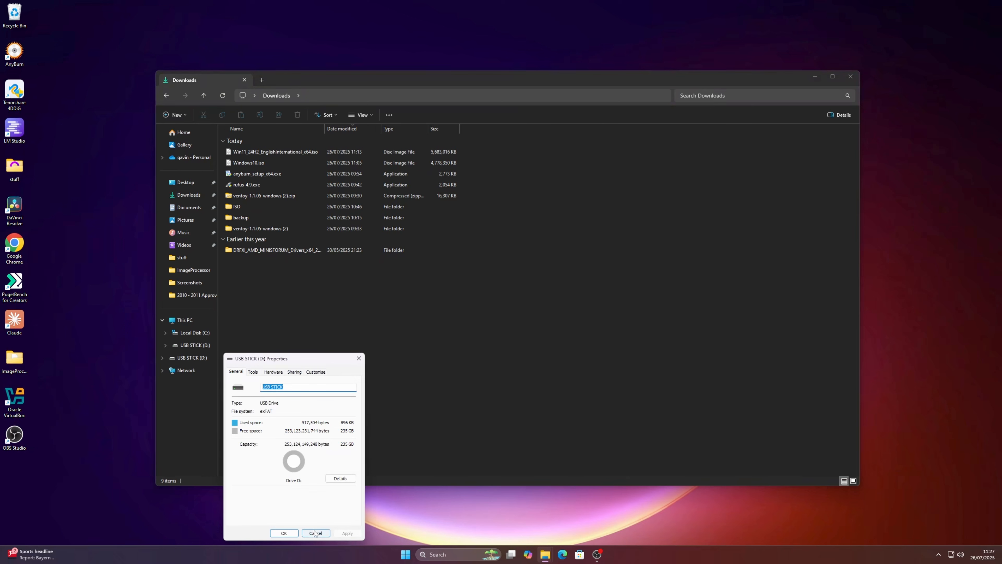
left_click(296, 533)
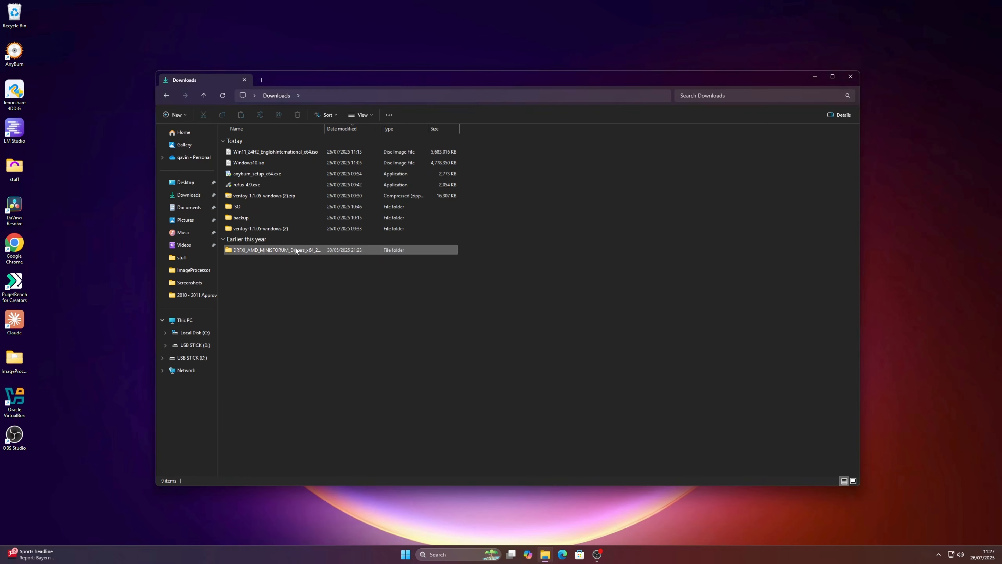
Run Ventoy2Disk.exe from the ventoy-1.1.05 folder in Downloads, install Ventoy on the D: 256GB Patriot Memory drive accepting the format, and close it
double_click(257, 229)
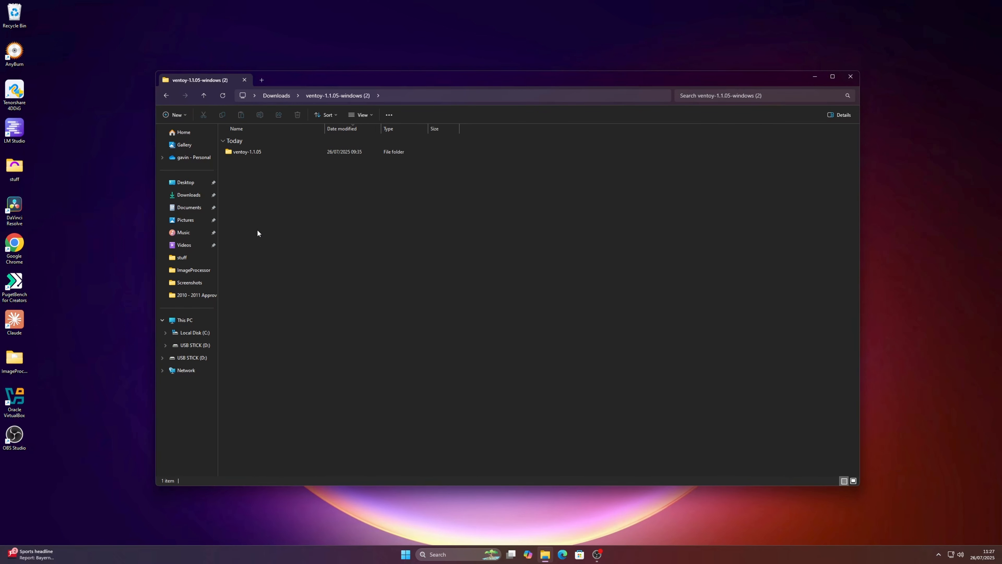
double_click(243, 152)
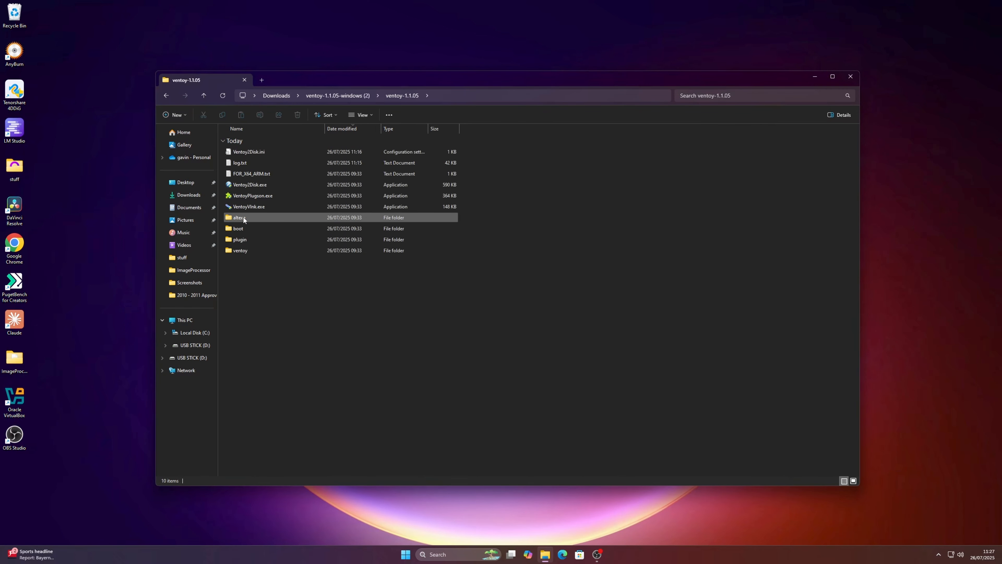
double_click(245, 185)
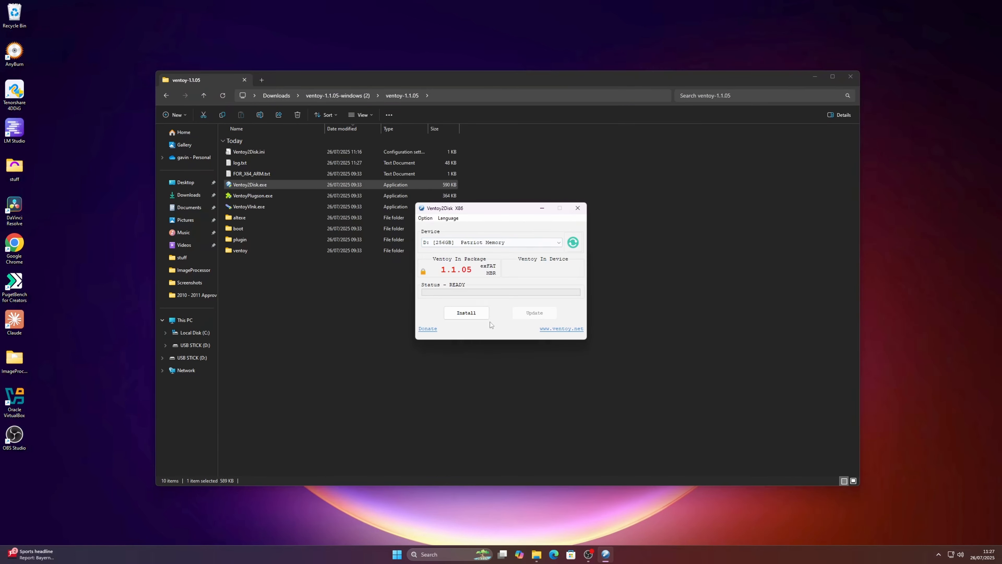
left_click(470, 315)
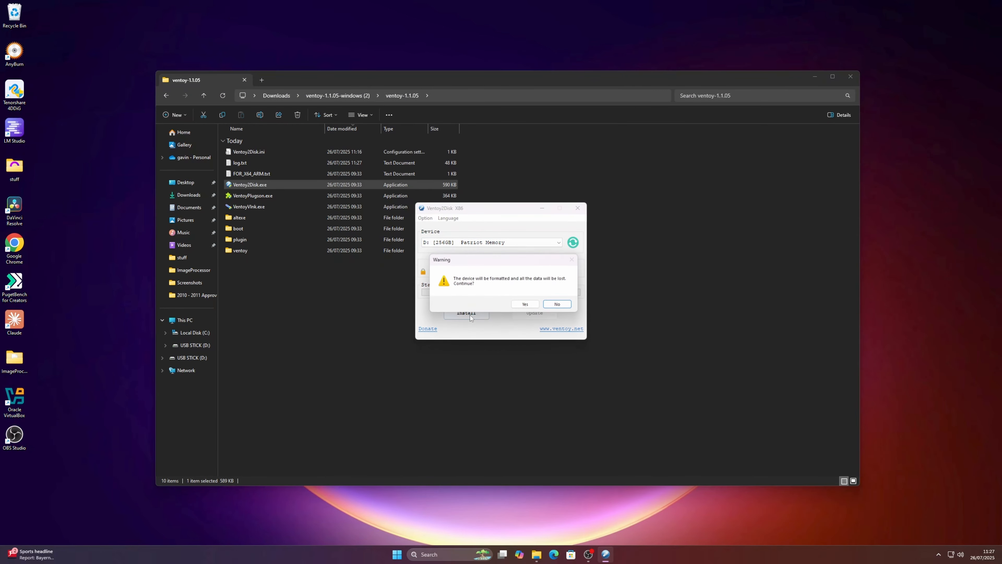
left_click(526, 304)
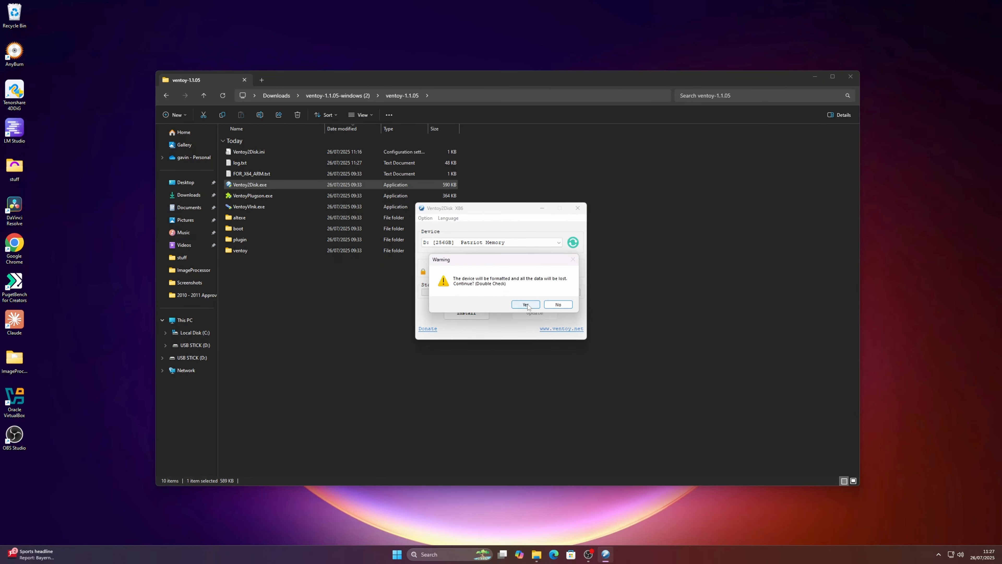
left_click(526, 304)
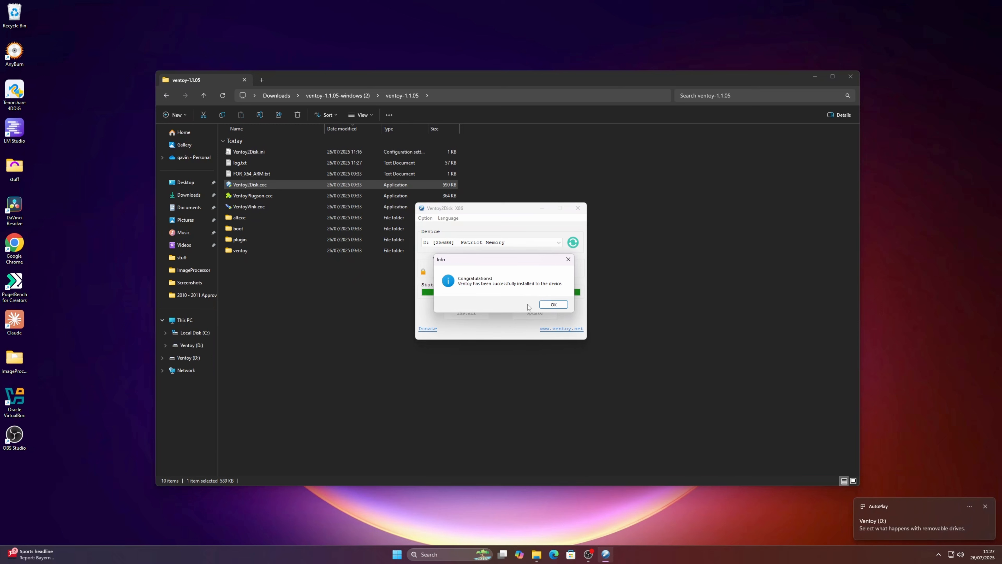
left_click(553, 305)
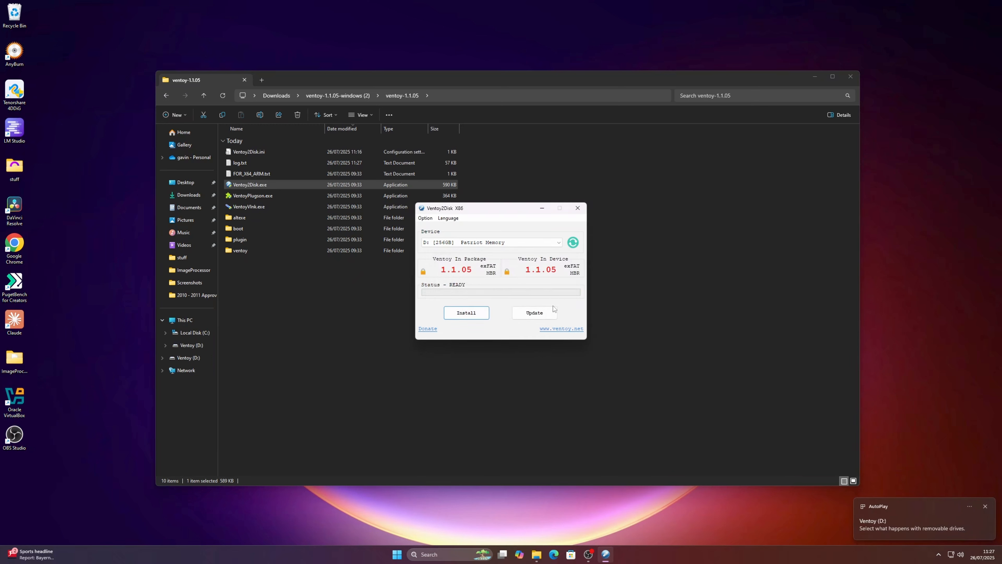
left_click(577, 208)
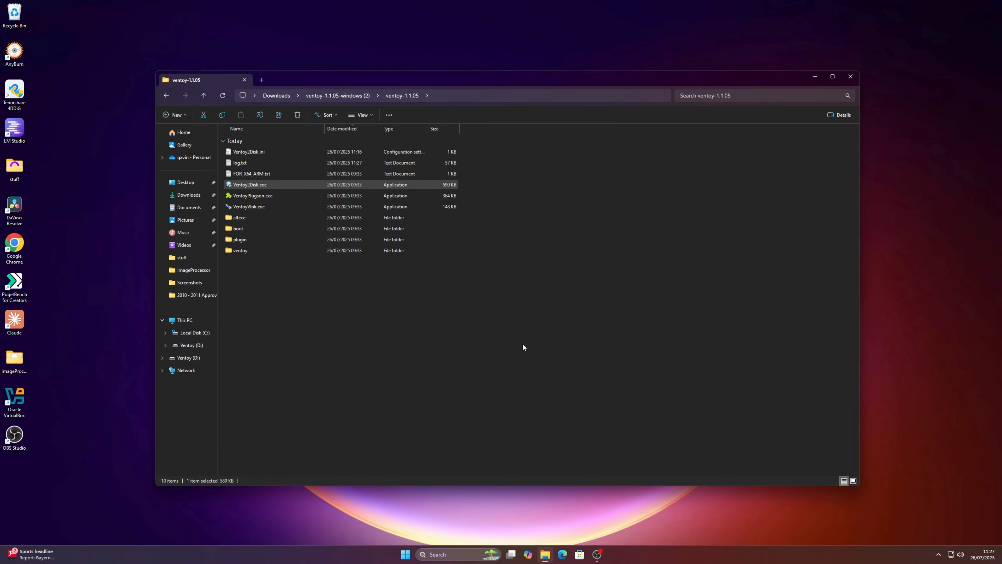
Copy Windows10.iso and Win11_24H2_EnglishInternational_x64.iso from Downloads to the Ventoy (D:) drive
left_click(189, 195)
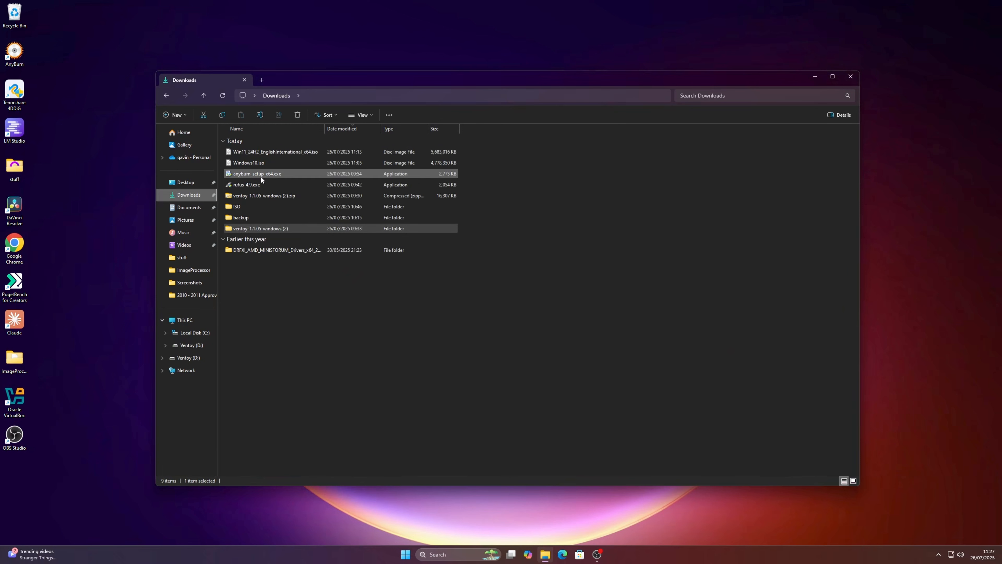
left_click(252, 164)
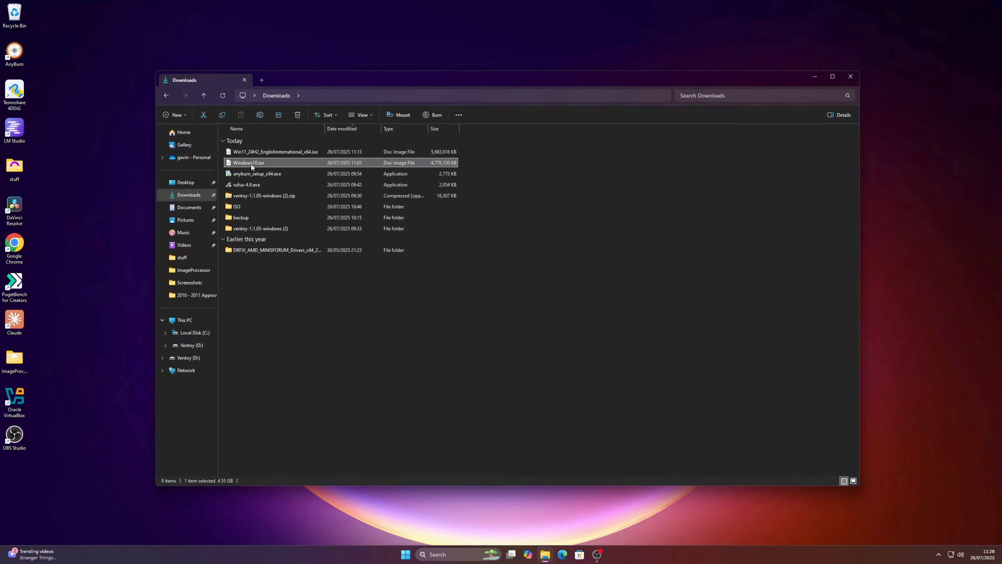
left_click(250, 151, "ctrl")
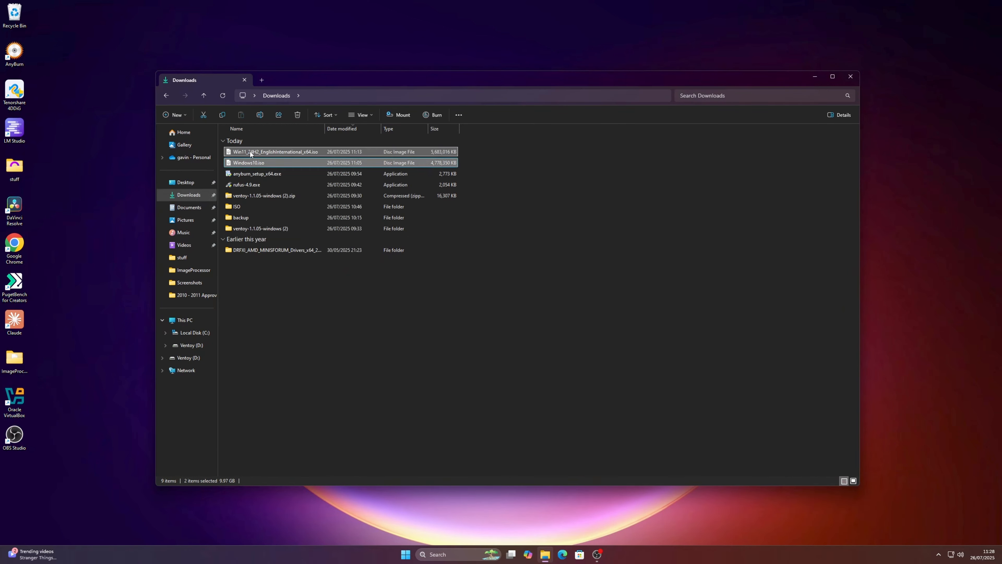
right_click(250, 154)
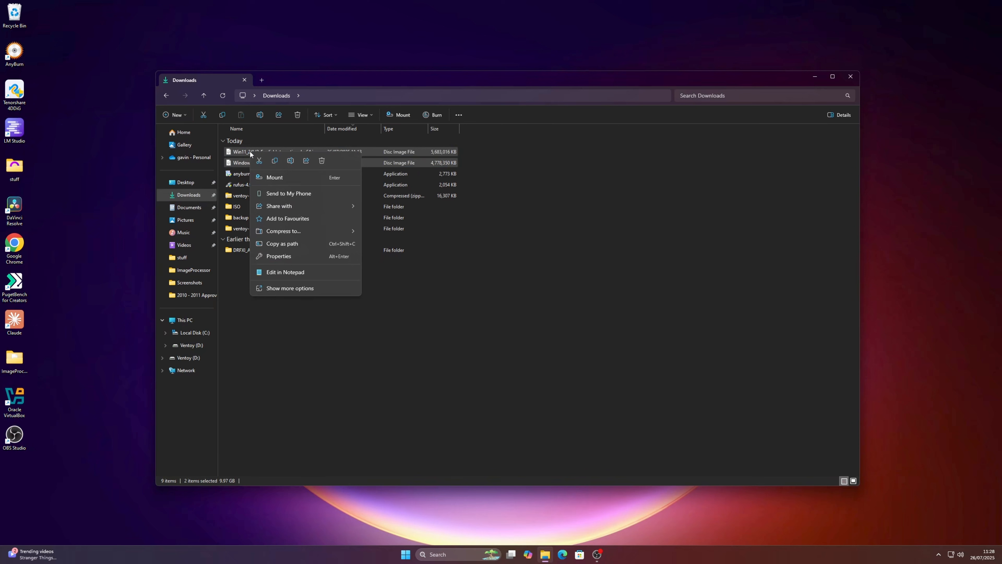
left_click(275, 161)
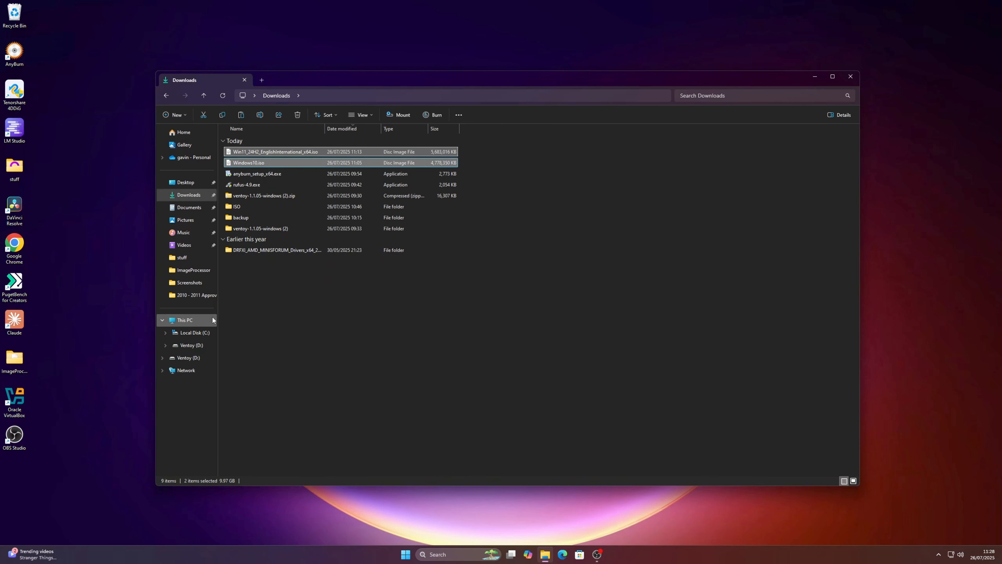
left_click(190, 346)
right_click(268, 244)
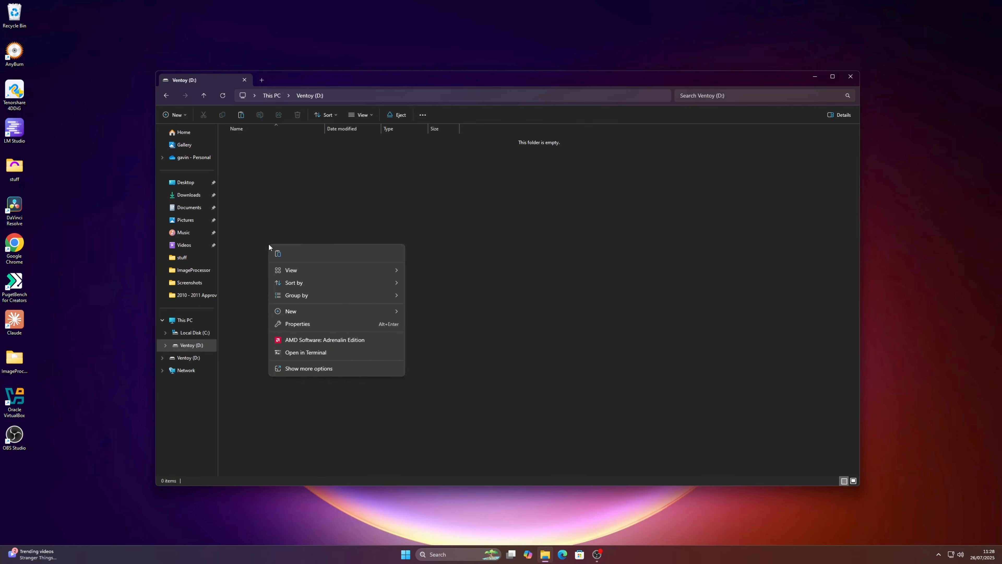
left_click(278, 254)
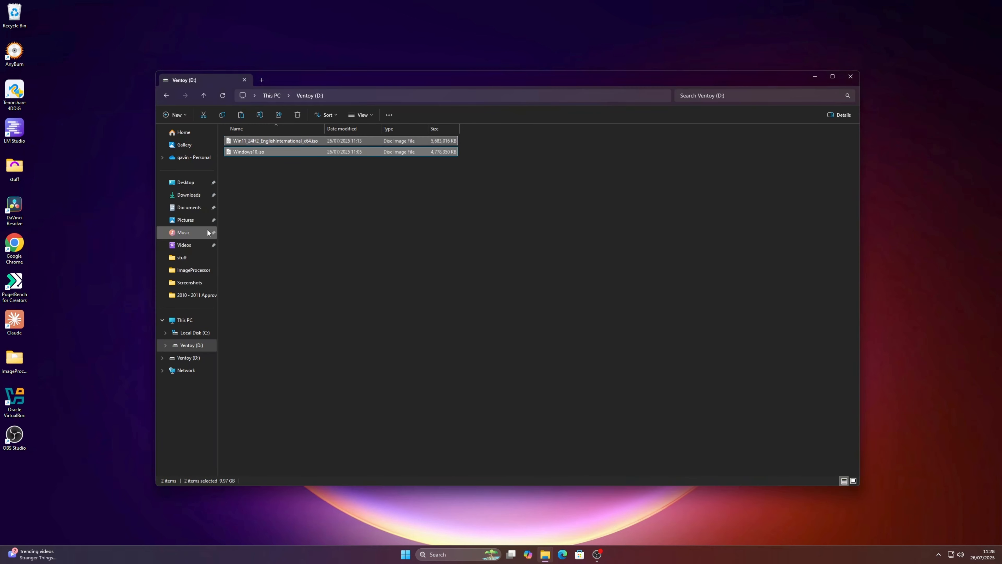
Copy linuxmint-22.1-cinnamon-64bit.iso and bazzite-deck-stable-amd64.iso from the ISO folder in Downloads to the Ventoy (D:) drive
left_click(189, 195)
double_click(231, 207)
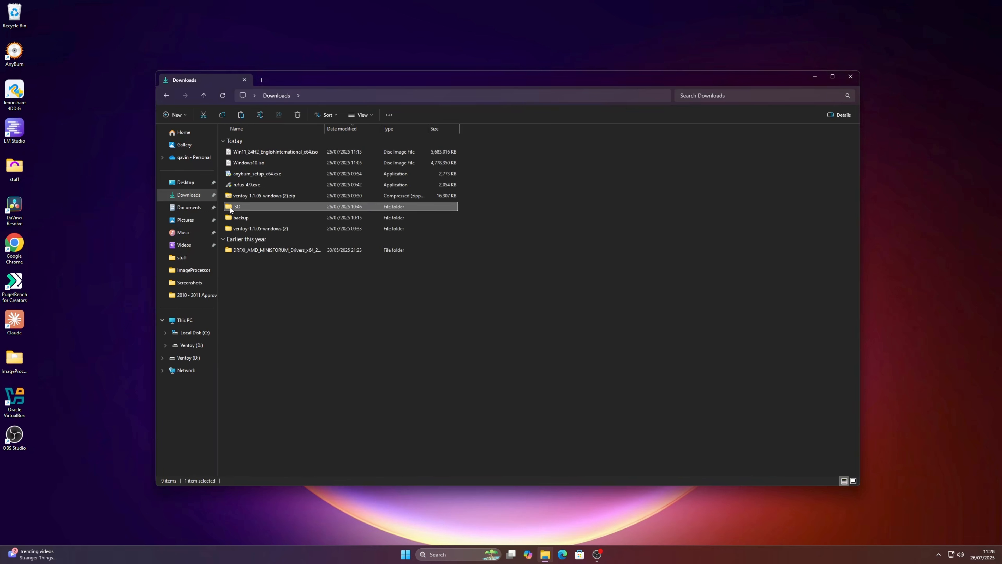
left_click(270, 185)
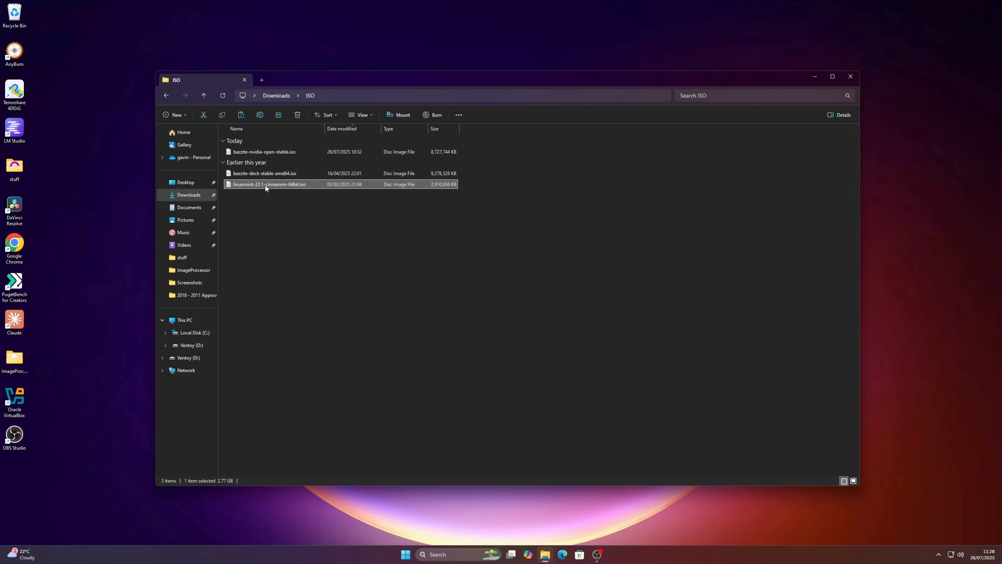
left_click(245, 173, "ctrl")
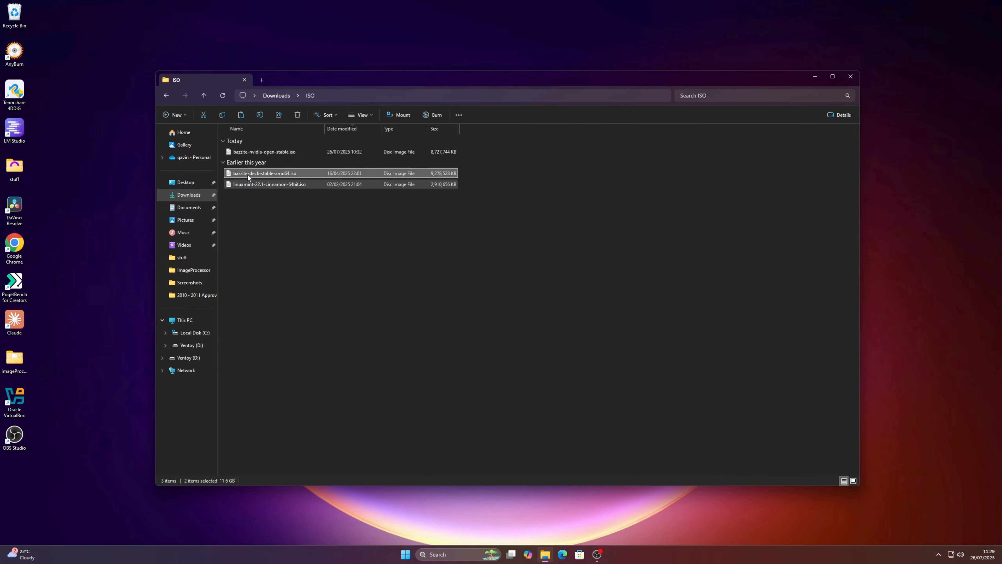
right_click(248, 175)
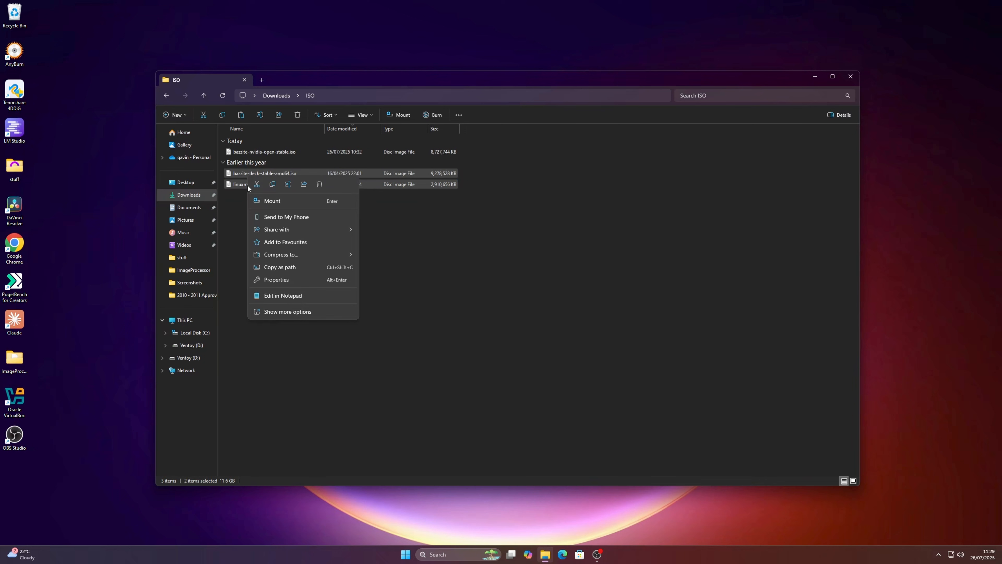
left_click(273, 184)
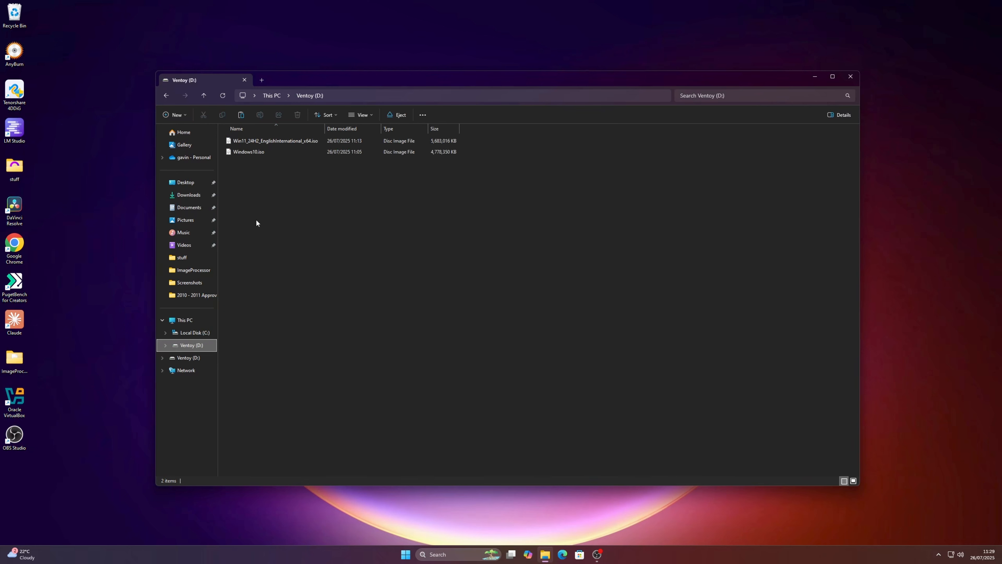
right_click(256, 222)
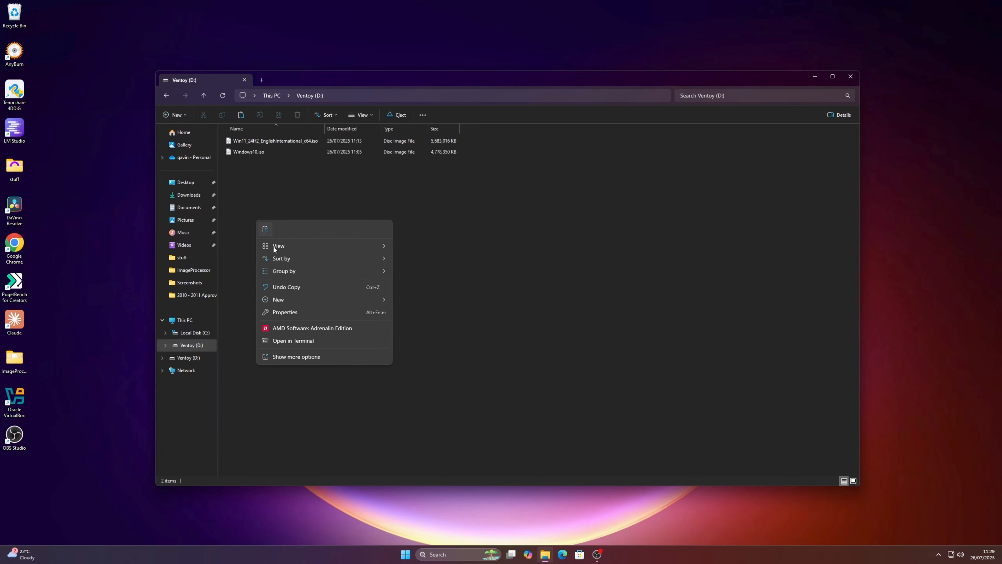
left_click(266, 231)
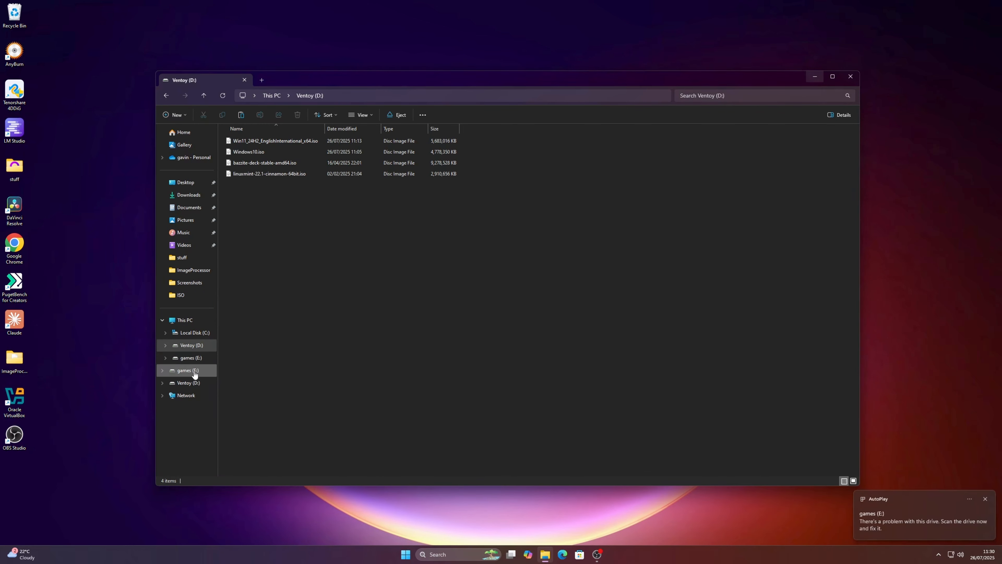
Copy all ISO files, bazzite-deck-stable-amd64.iso through ubuntustudio-24.04.1-dvd-amd64.iso, from games (E:) to Ventoy (D:), skipping files with the same names
left_click(195, 372)
left_click(276, 217)
left_click(272, 392, "shift")
right_click(270, 368)
left_click(293, 381)
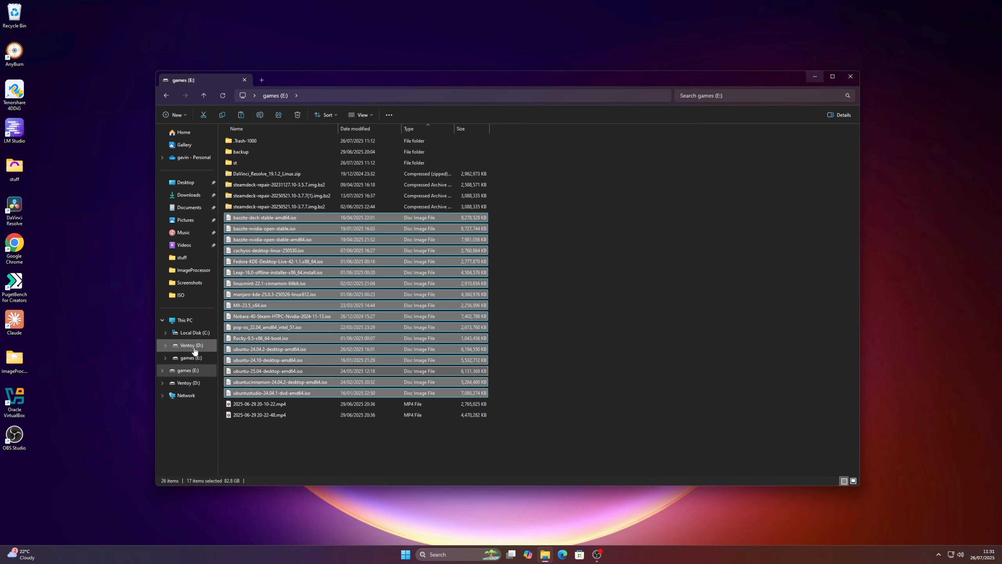
left_click(194, 347)
right_click(262, 305)
left_click(269, 315)
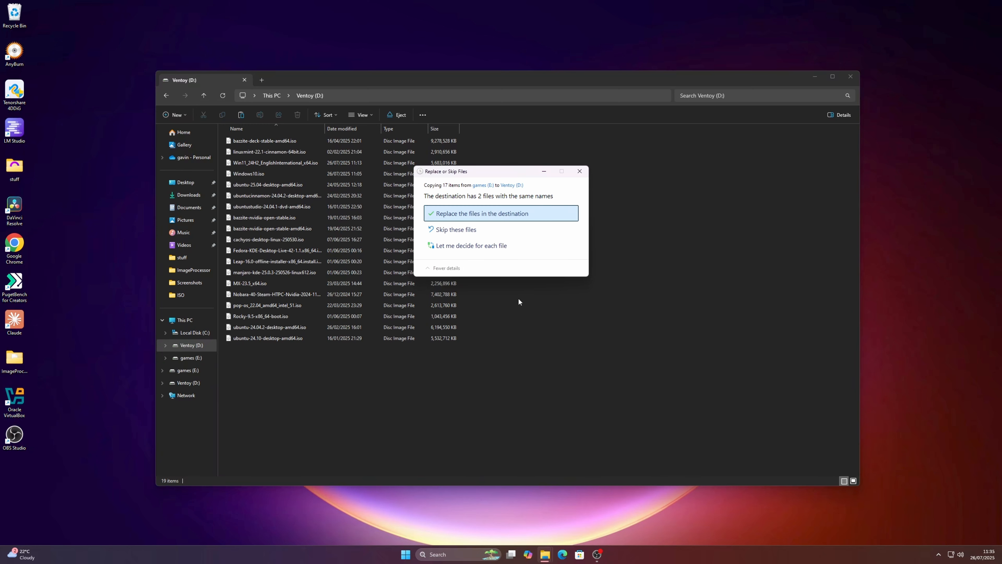
left_click(496, 230)
left_click(495, 273)
Move the DRFXI_AMD_MINISFORUM_Drivers folder from Downloads to the Ventoy (D:) drive
left_click(189, 195)
right_click(254, 253)
left_click(263, 260)
left_click(191, 345)
right_click(260, 399)
left_click(270, 390)
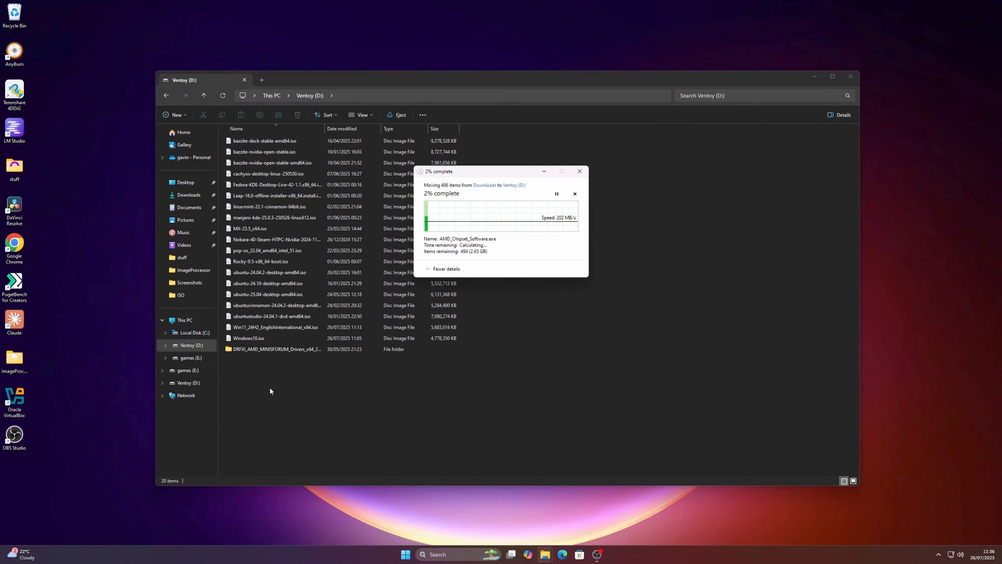
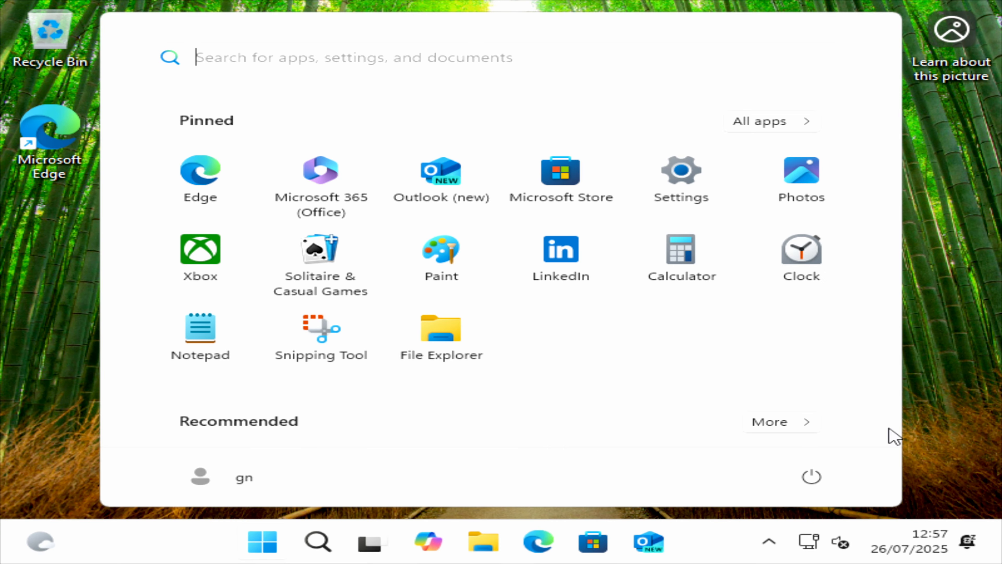
Check the display information under advanced display settings on the Windows 11 installation, and close Settings
left_click(595, 347)
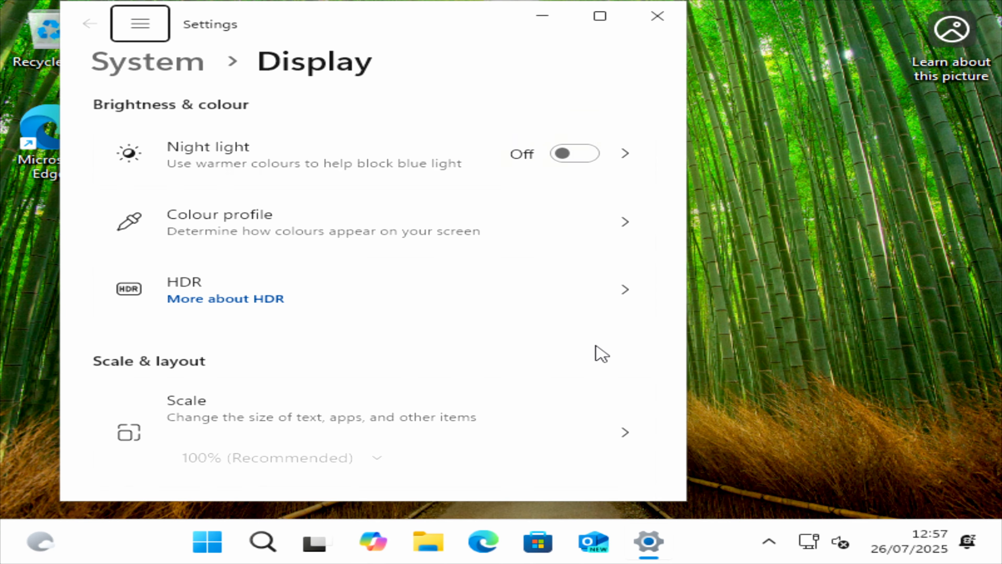
scroll(505, 304, "down", 6)
scroll(516, 307, "up", 2)
scroll(516, 306, "down", 2)
left_click(507, 309)
scroll(504, 326, "down", 2)
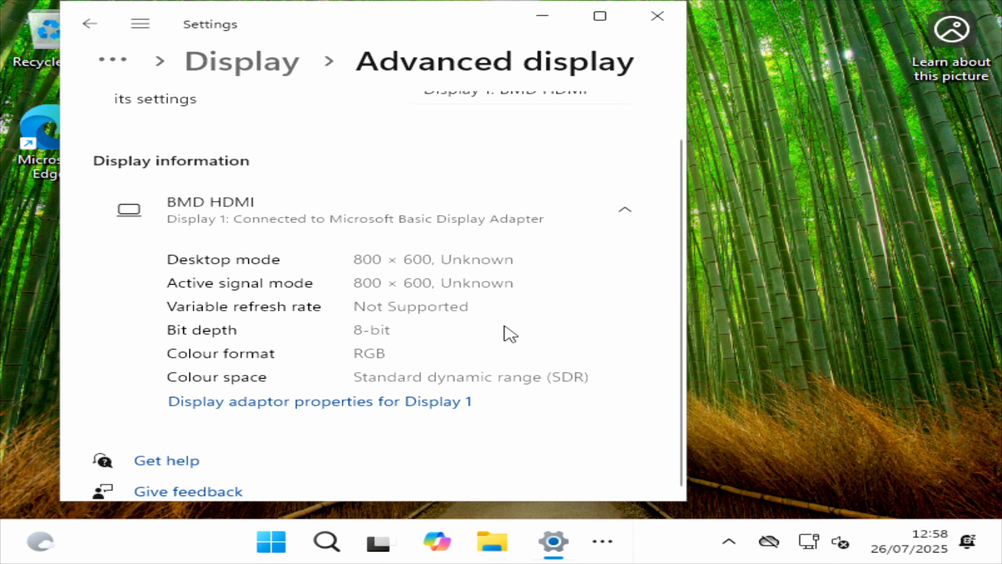
scroll(509, 334, "up", 1)
left_click(660, 17)
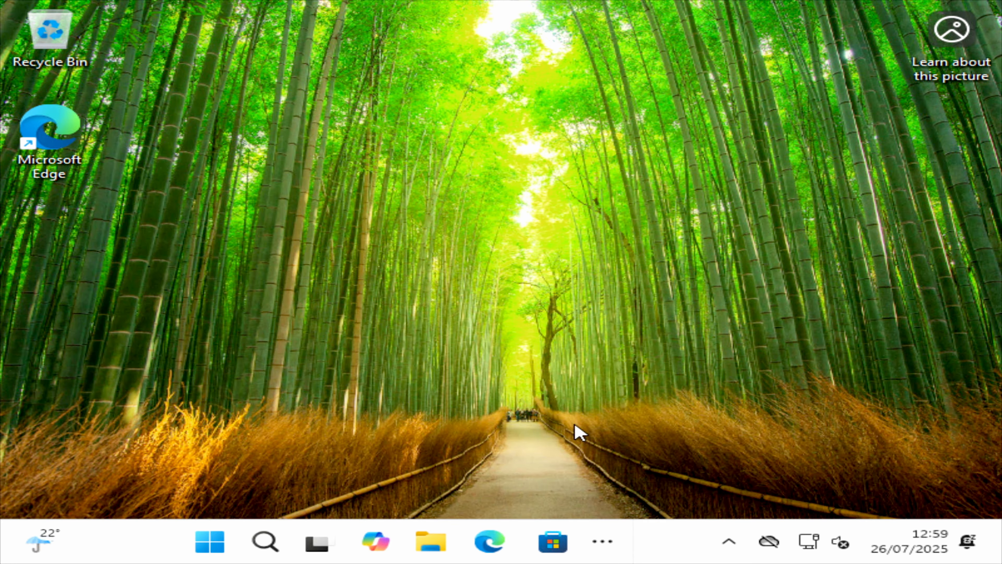
Open the DRFXI_AMD_MINISFORUM_Drivers folder on the Ventoy (D:) drive in File Explorer
left_click(432, 544)
scroll(94, 390, "down", 3)
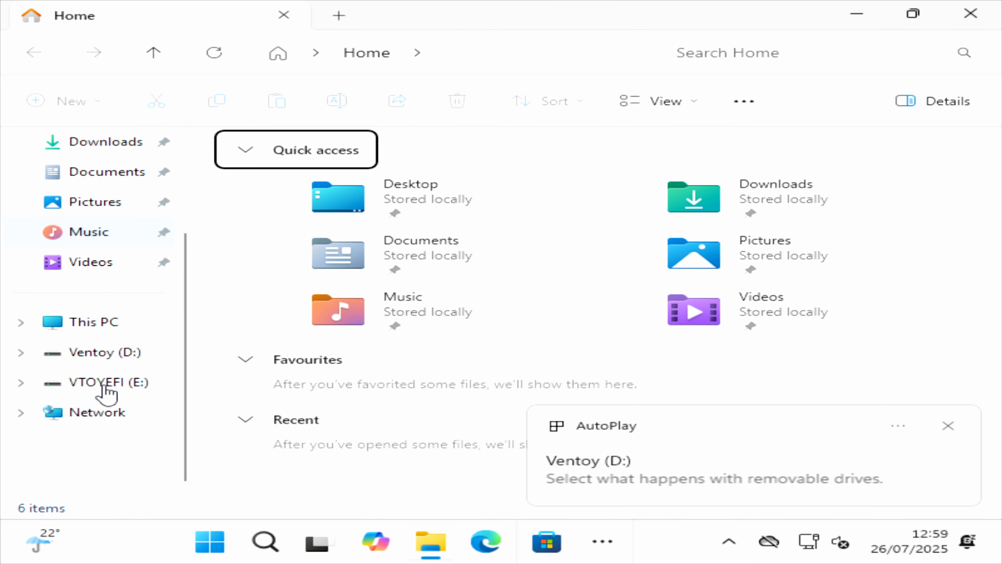
left_click(104, 385)
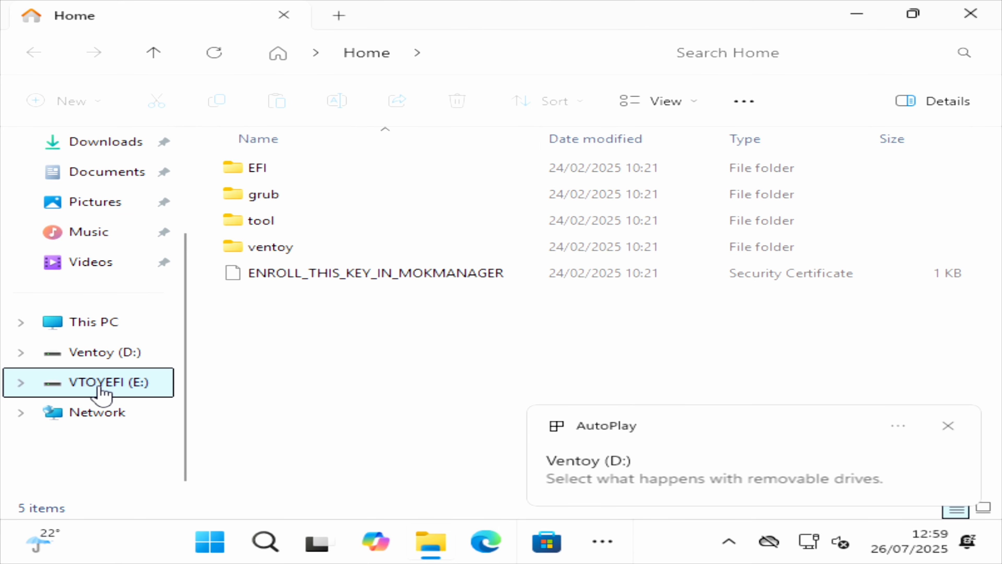
left_click(102, 358)
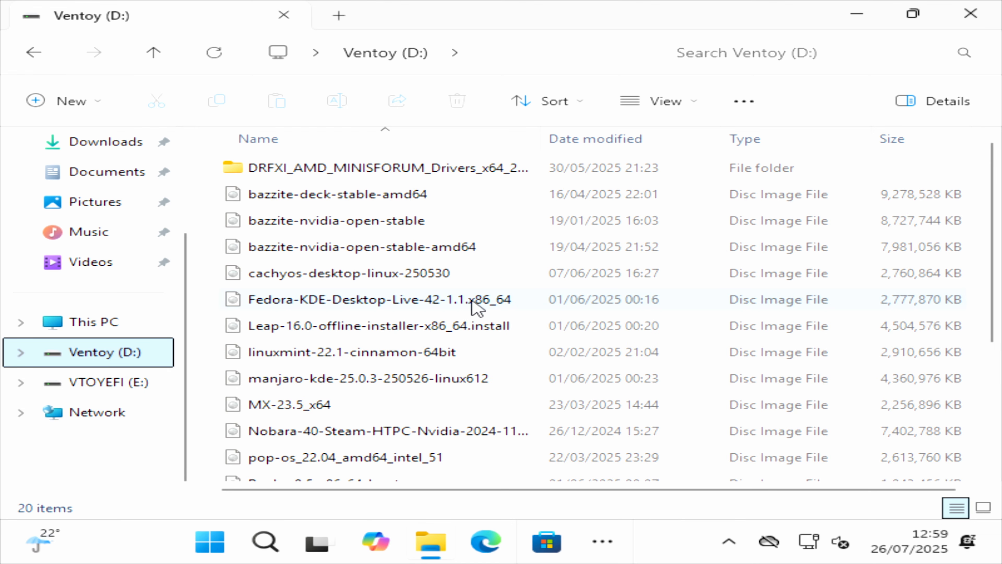
left_click(348, 167)
double_click(348, 167)
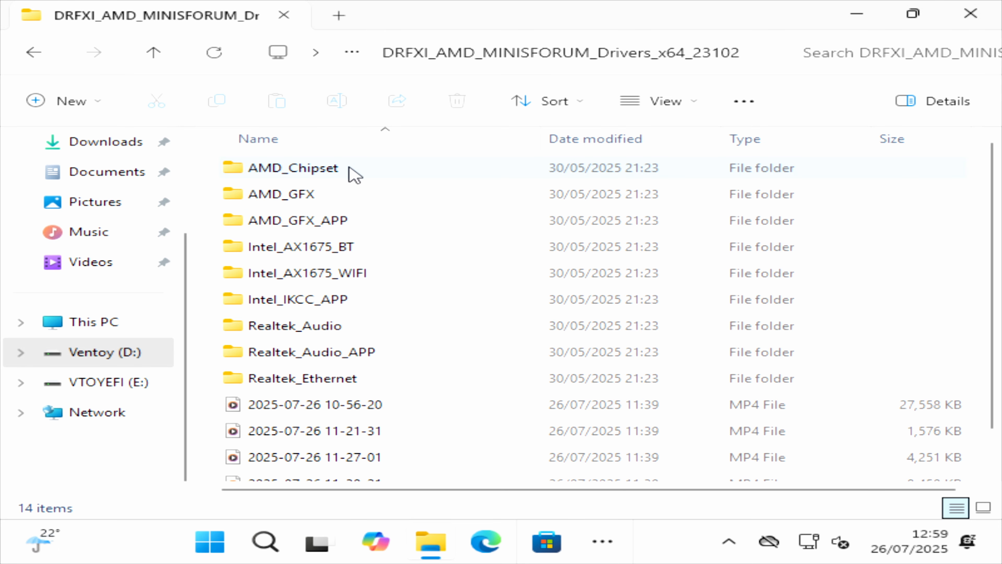
Run AMD_Chipset_Software from the AMD_Chipset folder with administrator approval and install the I2C, GPIO, PSP and SMBus drivers
double_click(302, 175)
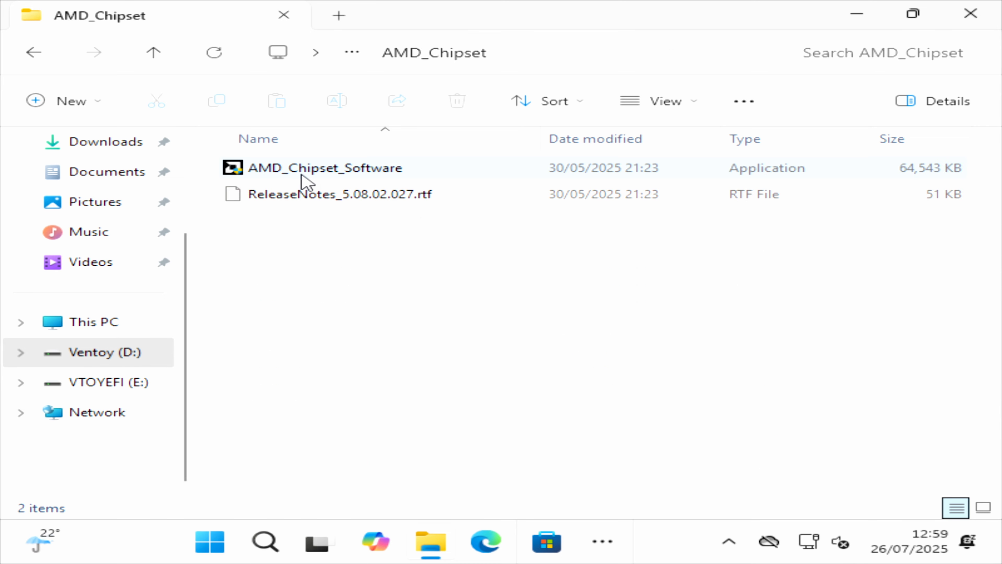
double_click(301, 174)
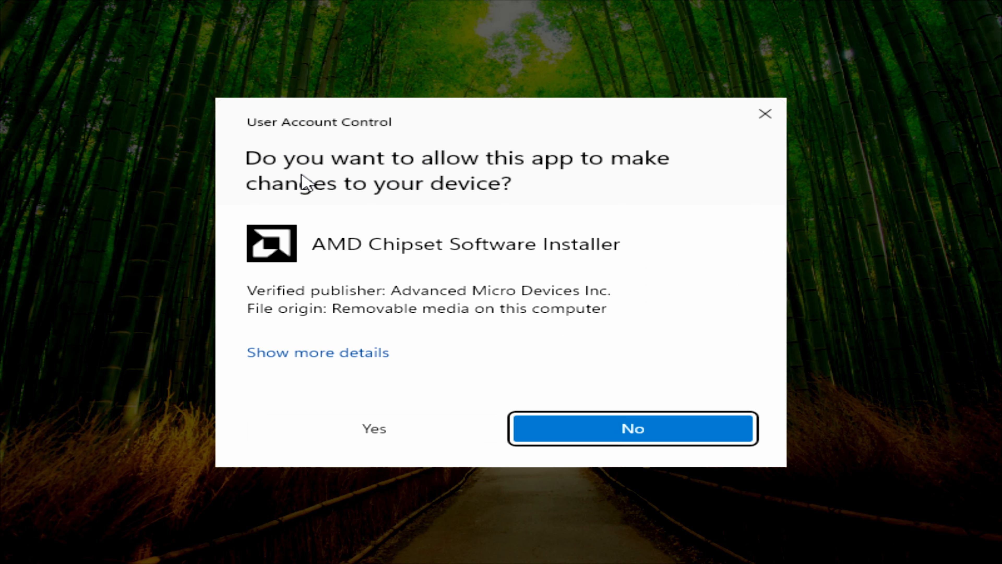
left_click(380, 429)
key("super")
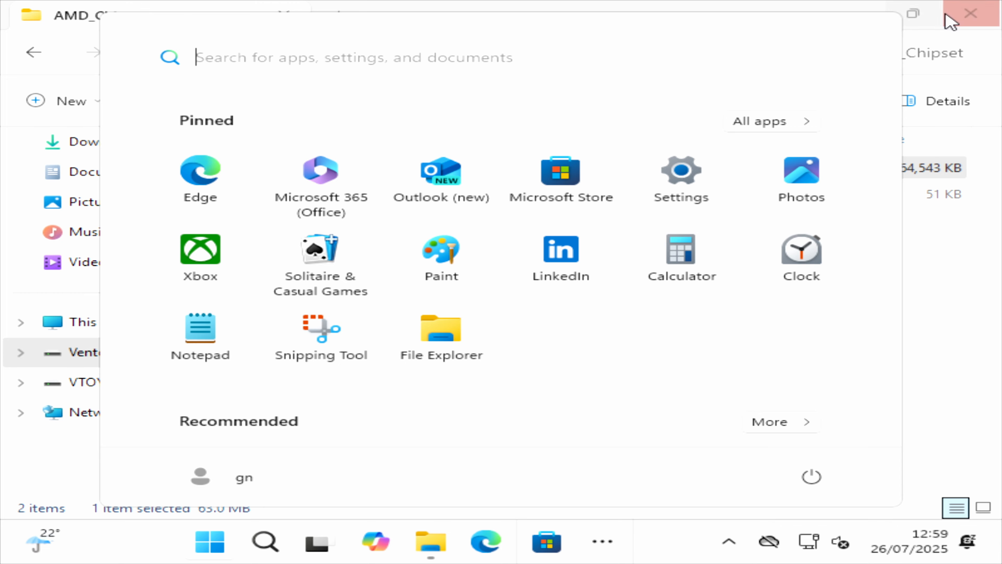
left_click(967, 18)
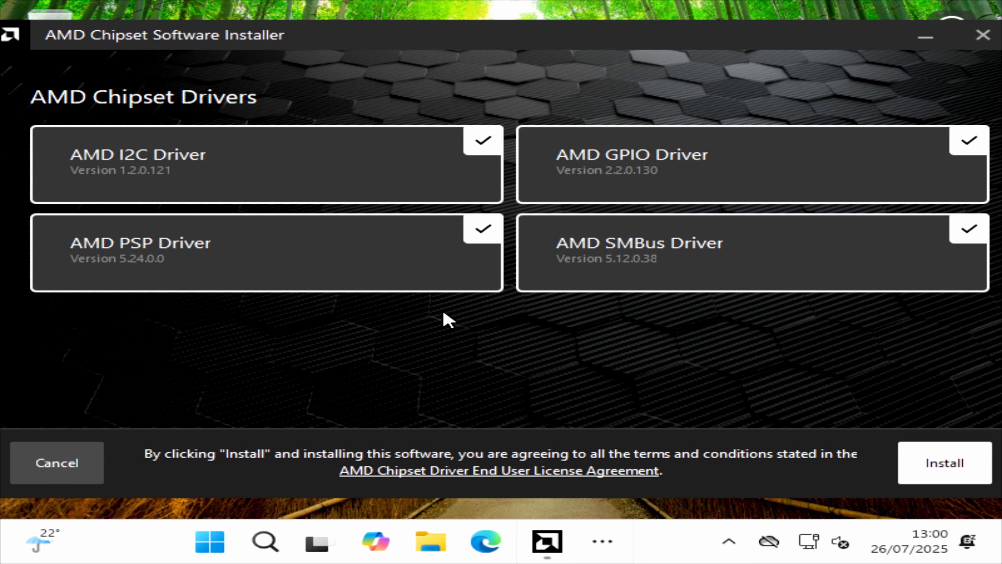
left_click(932, 470)
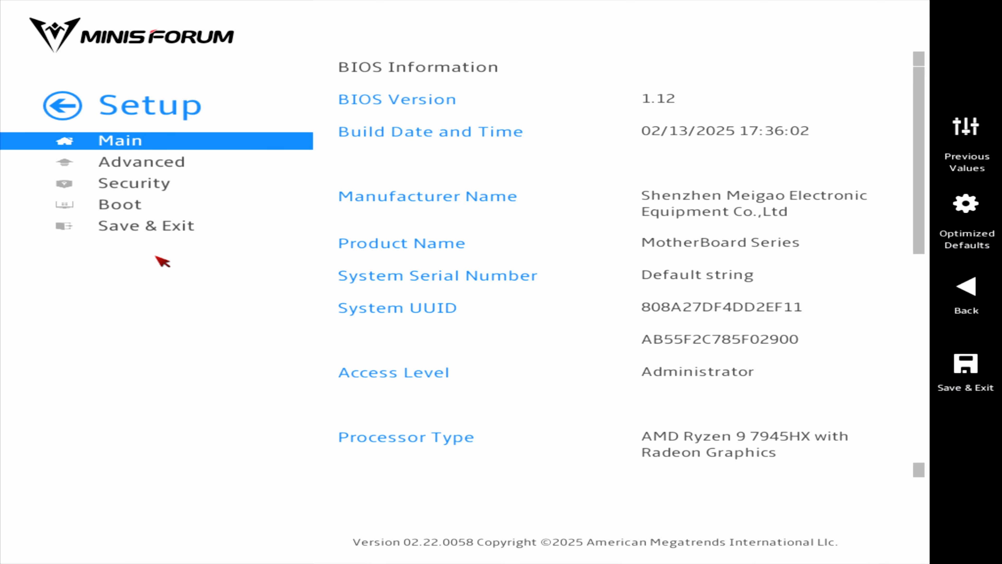
Set the SSD1 PCI-E port to Disabled in the BIOS onboard device settings, and save the configuration and exit
left_click(129, 163)
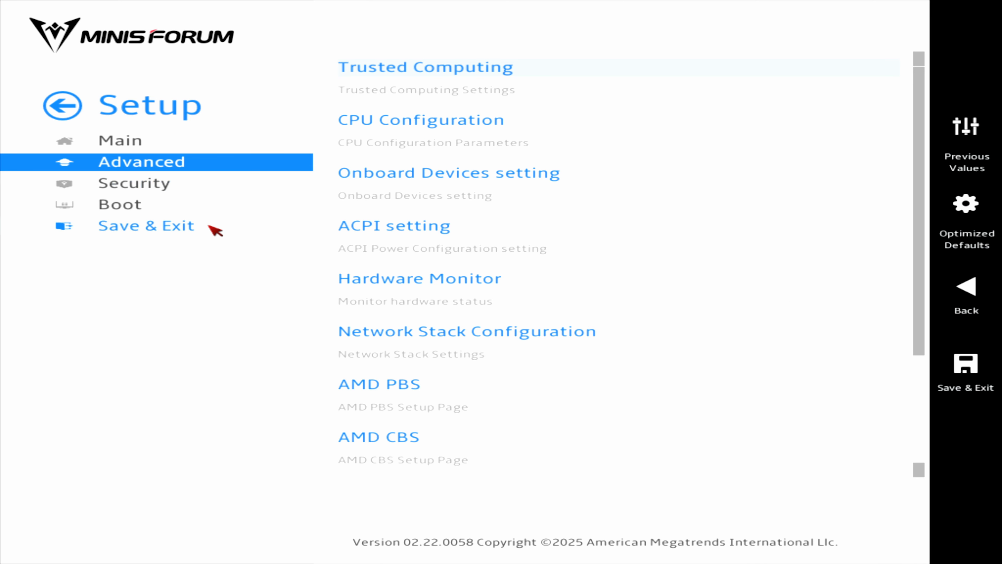
left_click(373, 183)
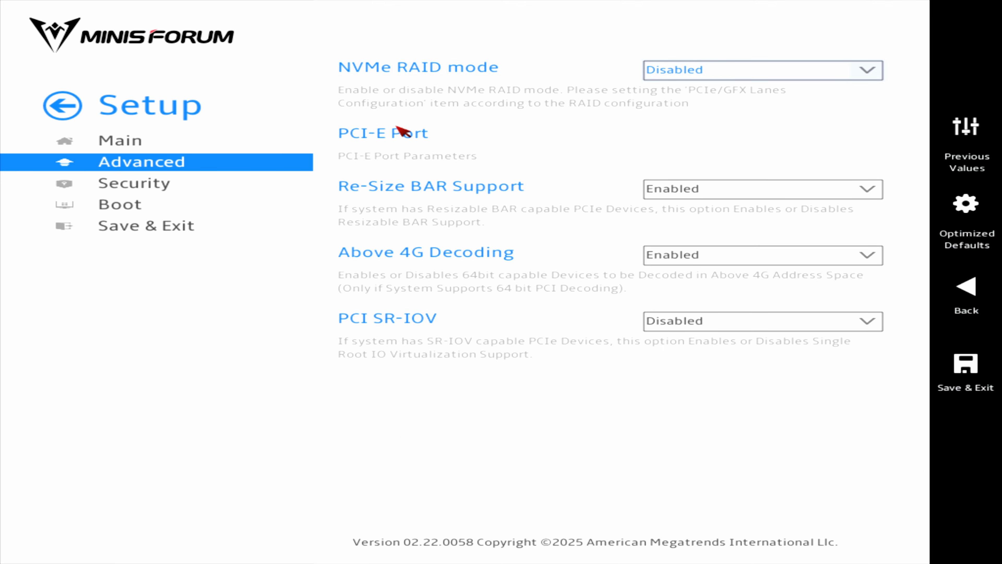
left_click(391, 139)
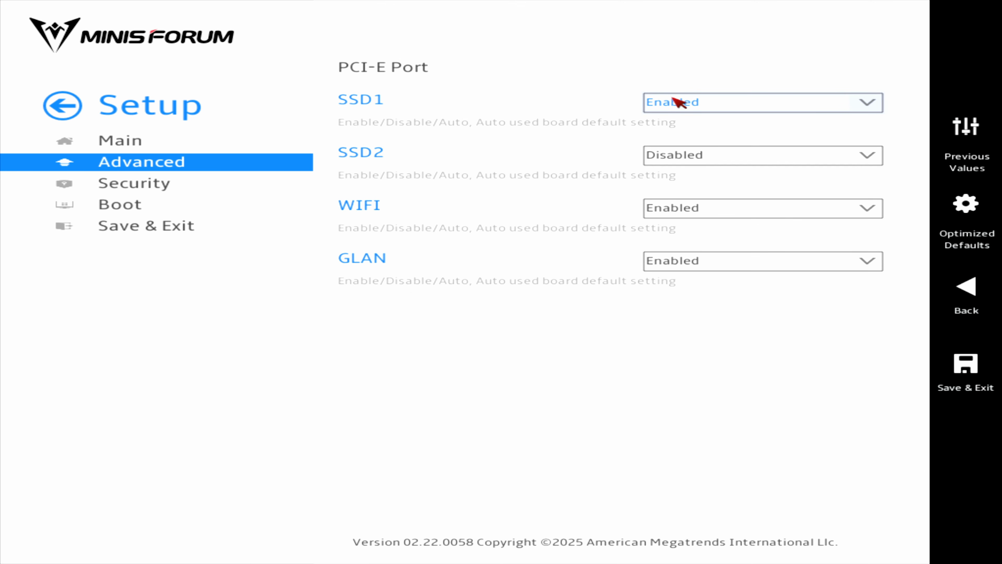
left_click(682, 105)
left_click(669, 129)
left_click(966, 365)
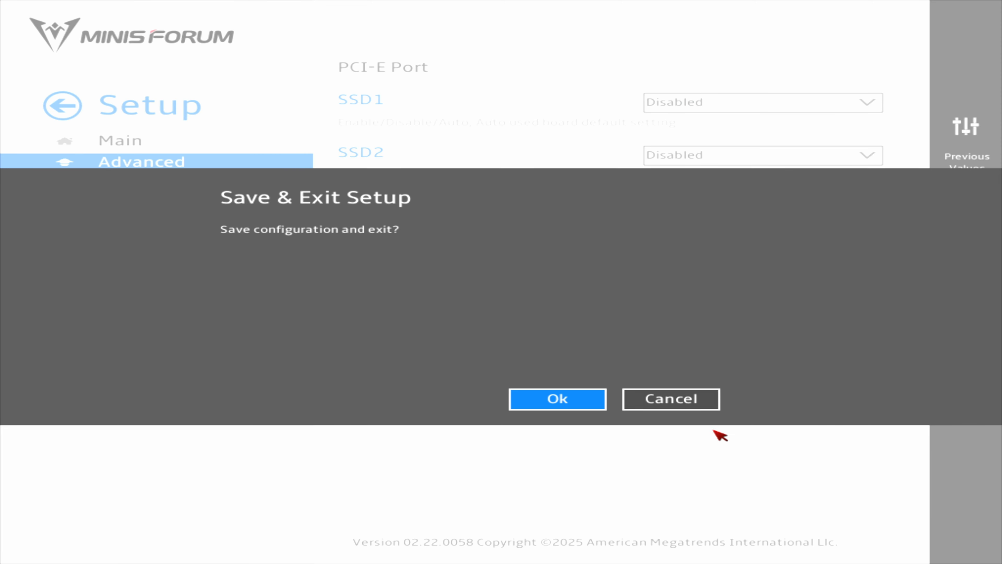
left_click(557, 398)
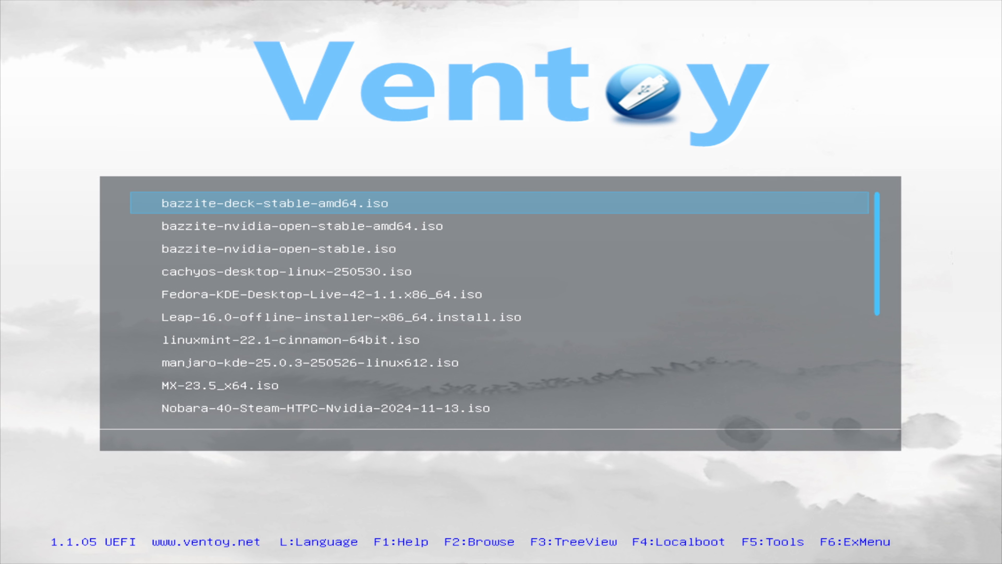
Look through the Linux and Windows ISO entries in the Ventoy boot menu
key("Down")
key("Down")
key("Down")
key("Down")
key("End")
key("Down")
key("Down")
key("Up")
key("Up")
key("Up")
key("Up")
key("Up")
key("Up")
key("Up")
key("Up")
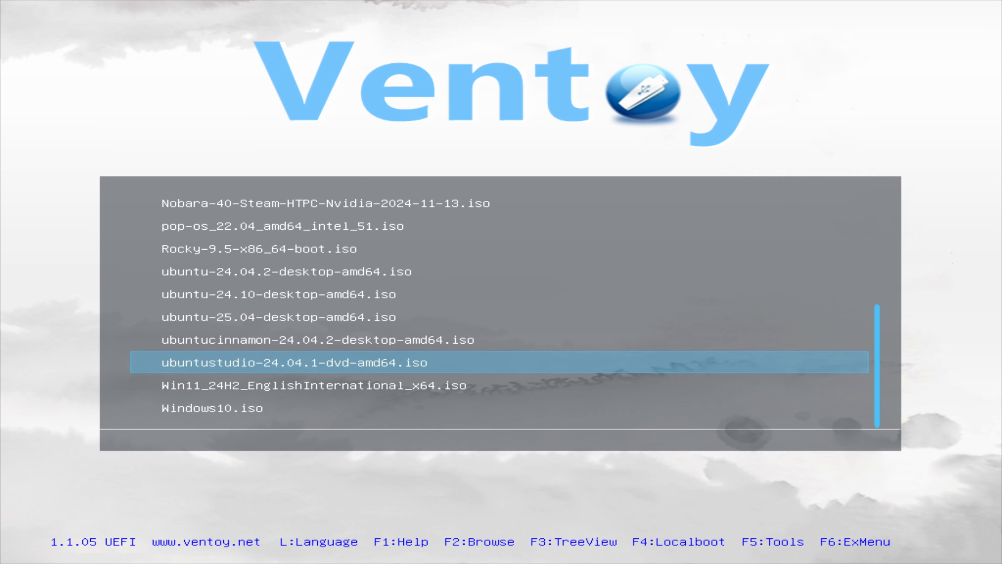
Boot cachyos-desktop-linux-250530.iso in normal mode and start the default CachyOS live entry
key("Up")
key("Up")
key("Up")
key("Up")
key("Up")
key("Up")
key("Up")
key("Up")
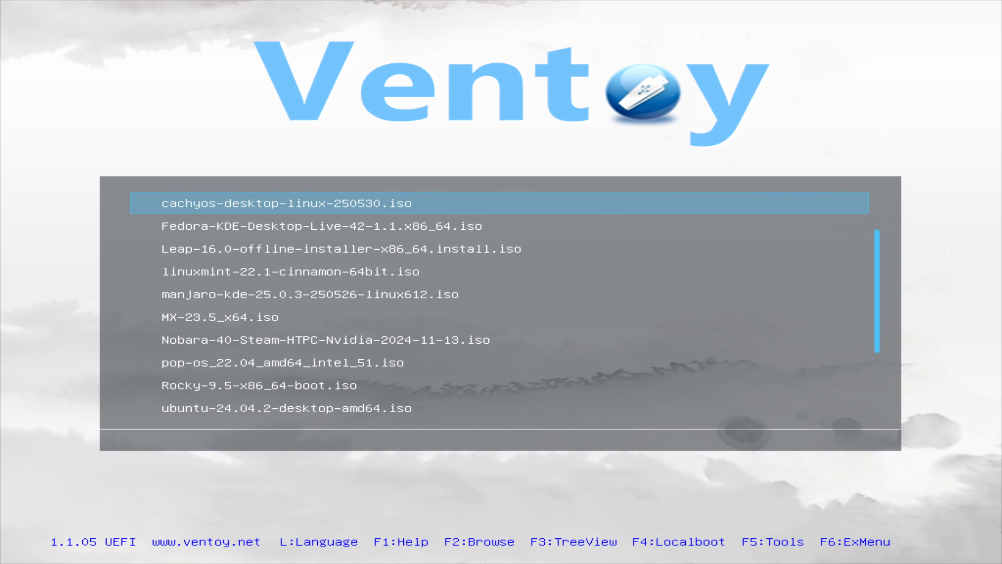
key("Down")
key("Return")
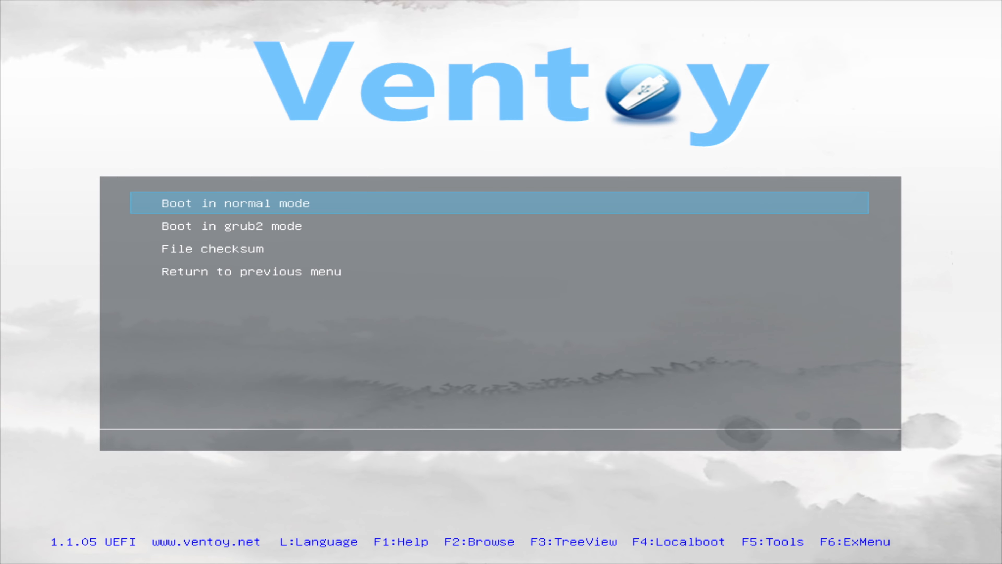
key("Return")
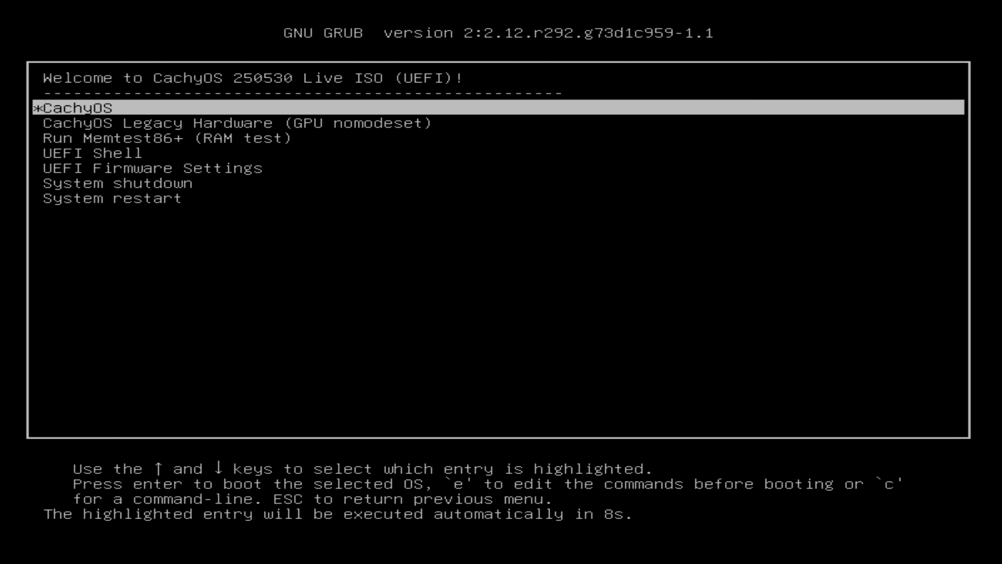
key("Return")
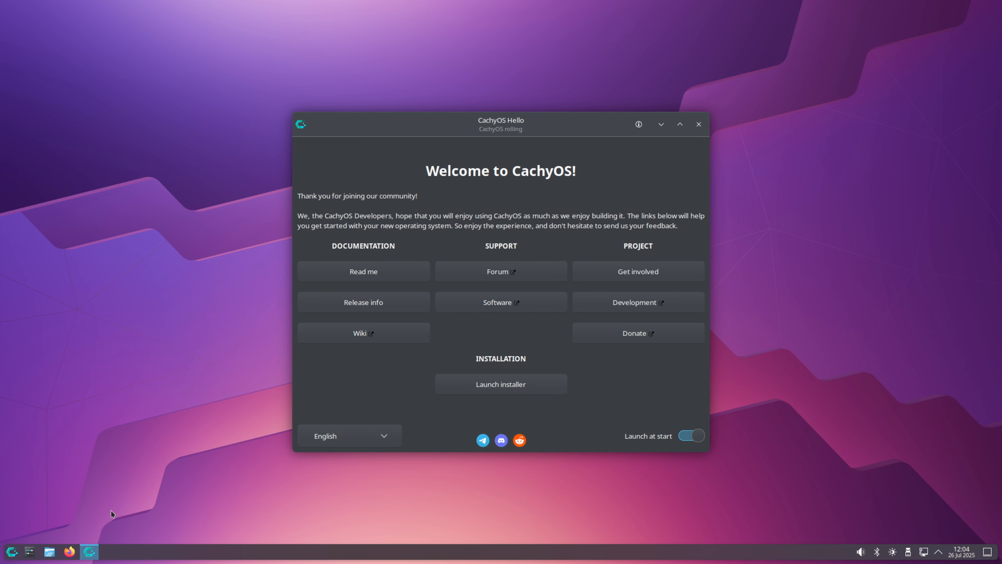
Launch the CachyOS installer from CachyOS Hello, acknowledging the notice about the older ISO
left_click(496, 388)
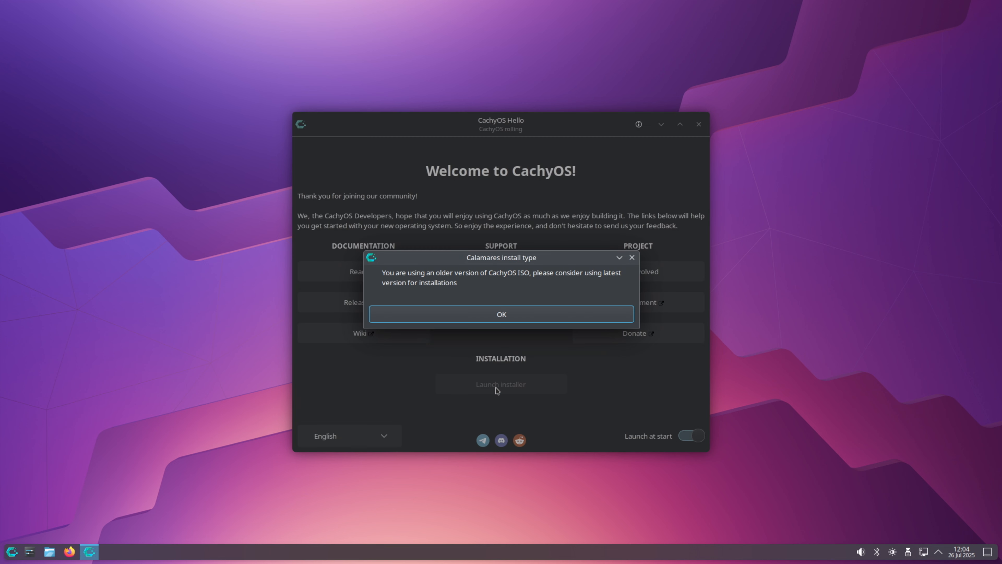
left_click(507, 316)
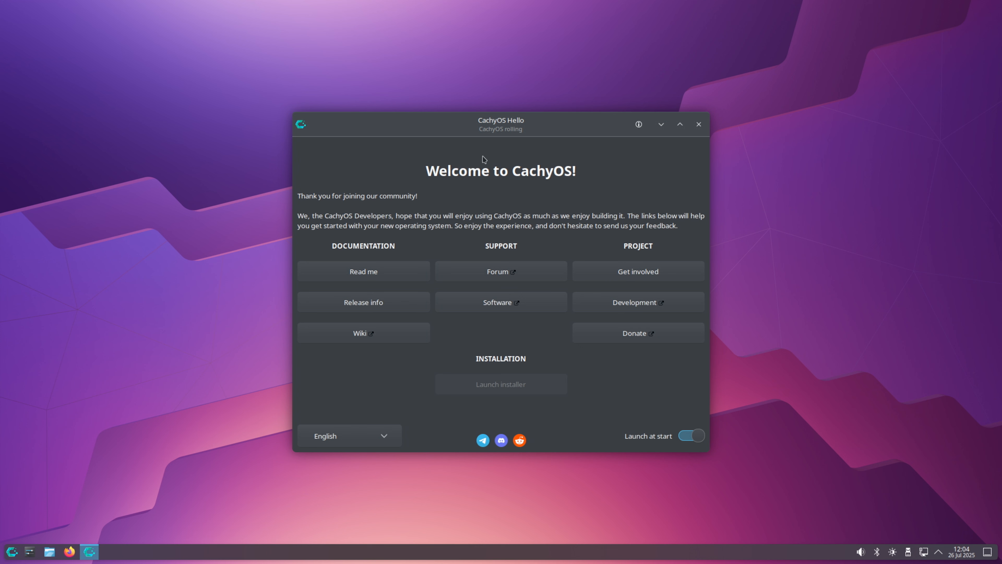
left_click(355, 299)
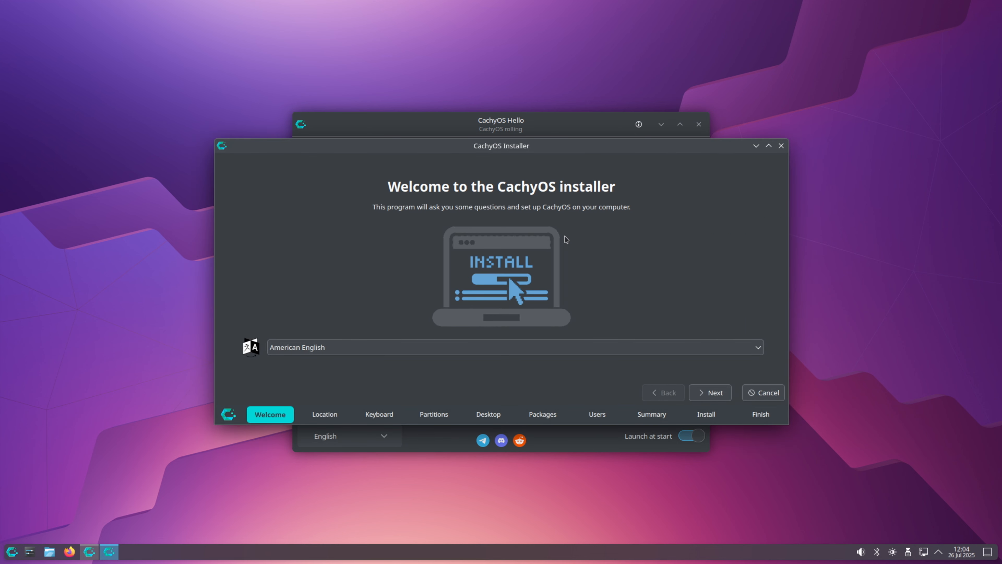
Keep American English as the installer language, accept the Europe/London location, and continue to the keyboard settings
left_click(715, 350)
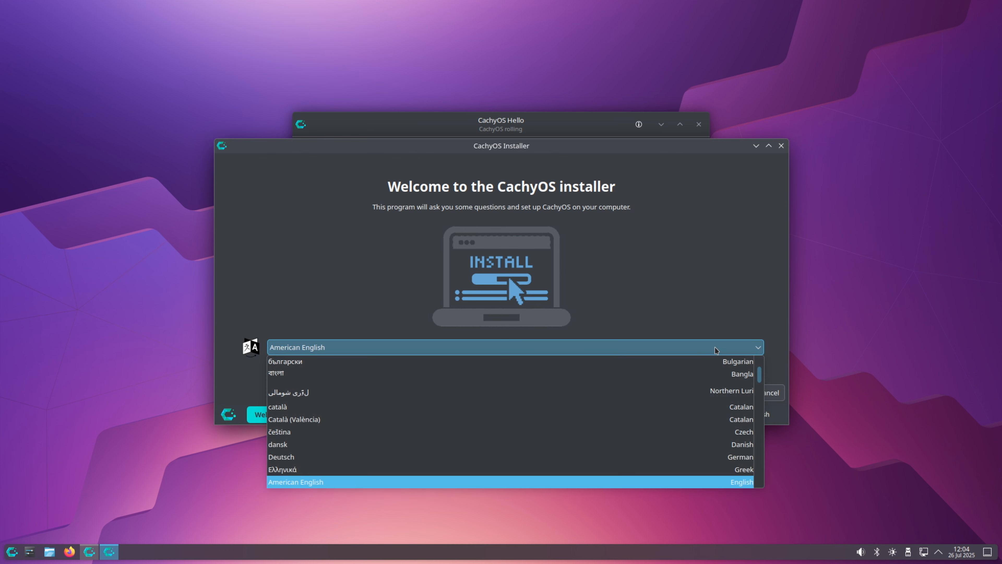
left_click(707, 349)
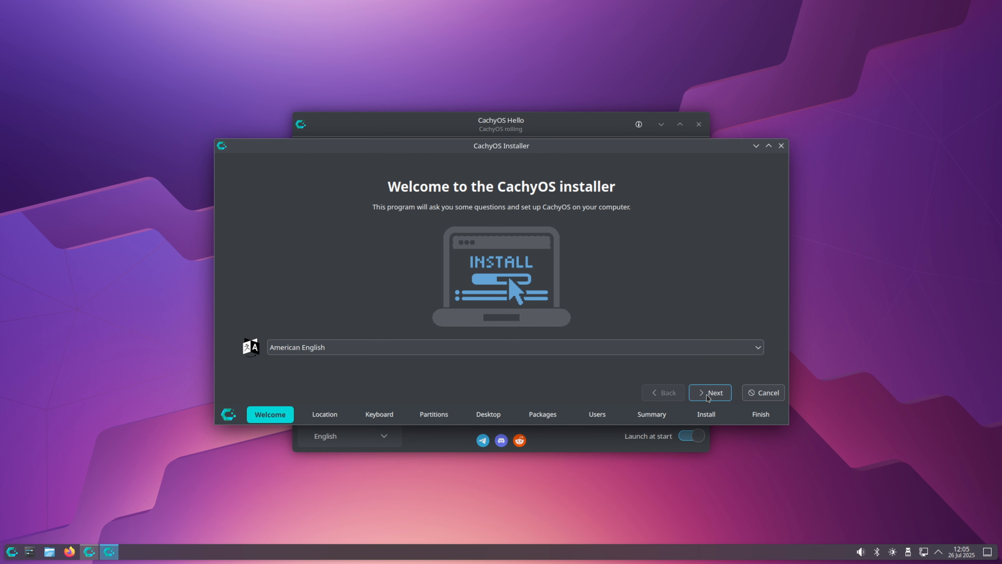
left_click(708, 396)
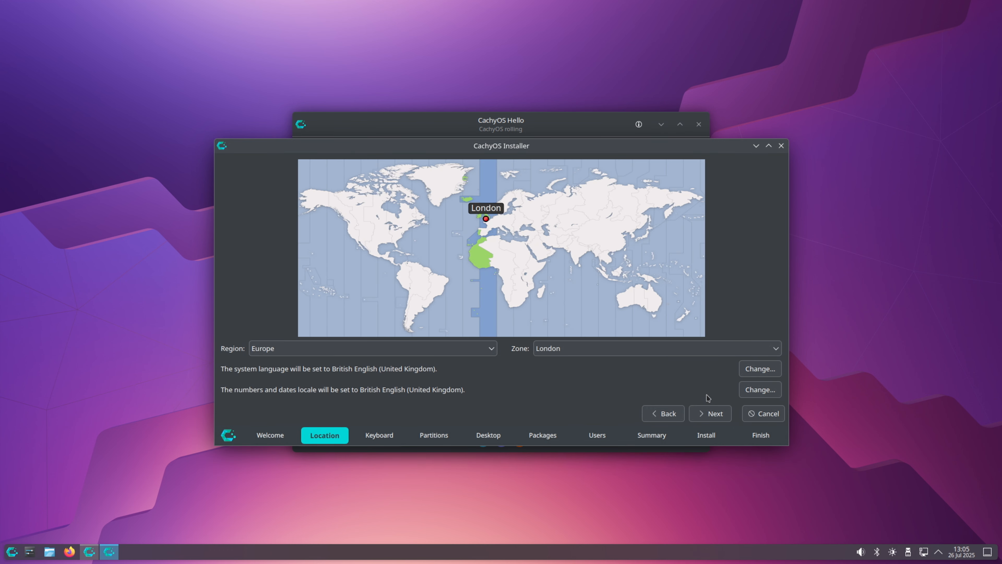
left_click(709, 419)
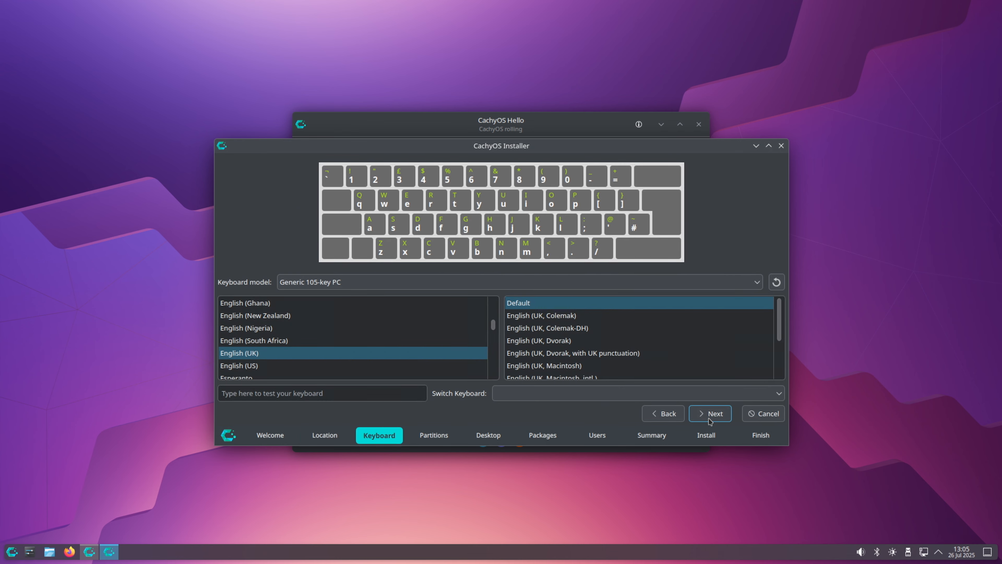